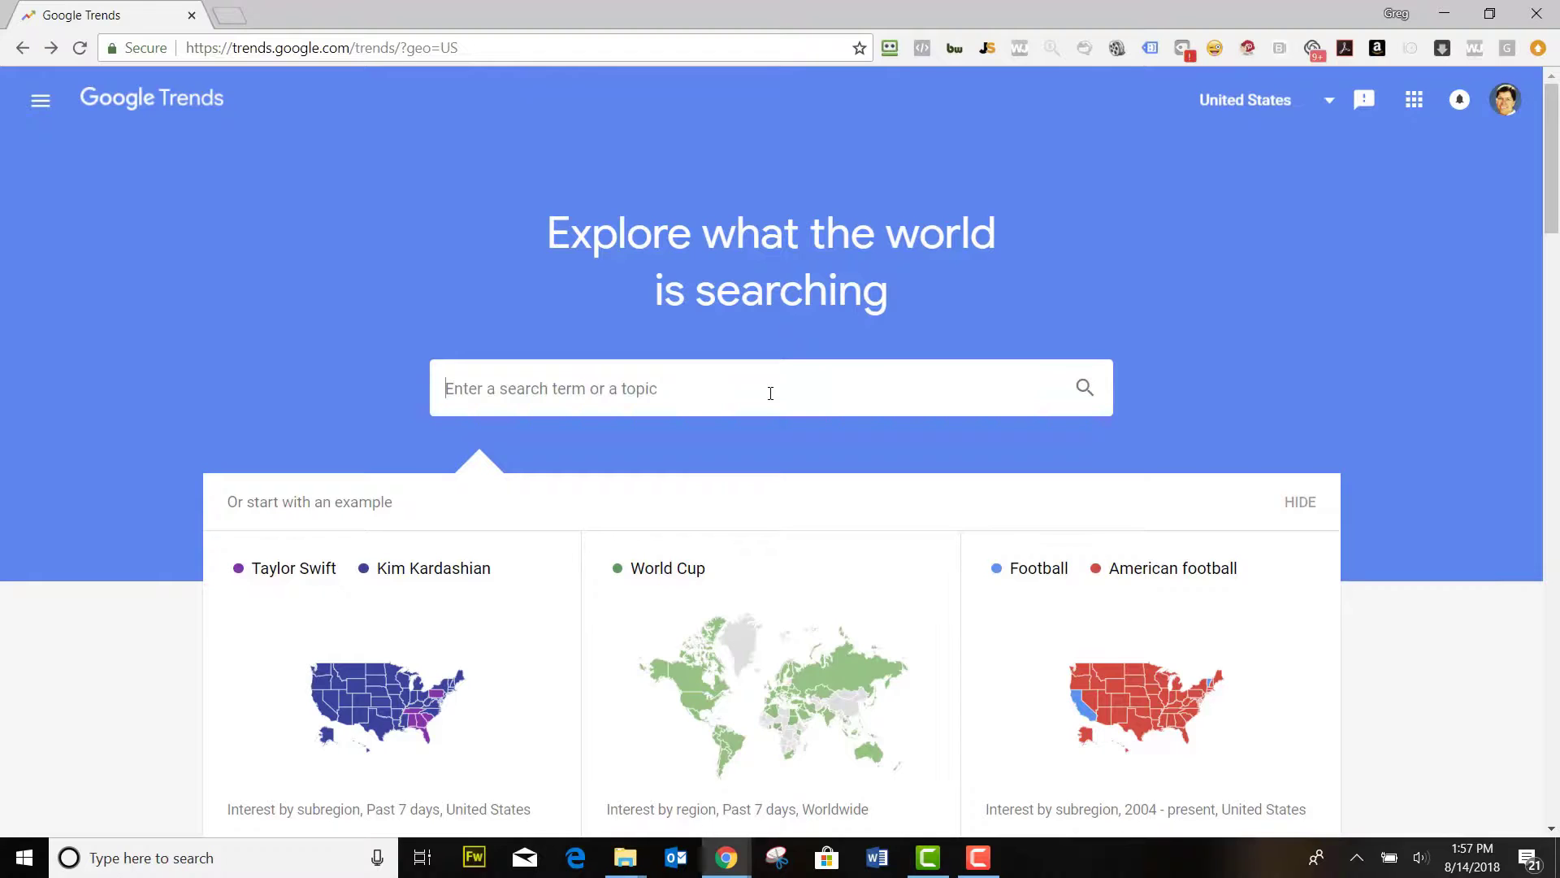
# Step: Look up search interest for "backpacks" in the United States and set the time range to the past 5 years
pyautogui.write('bq')
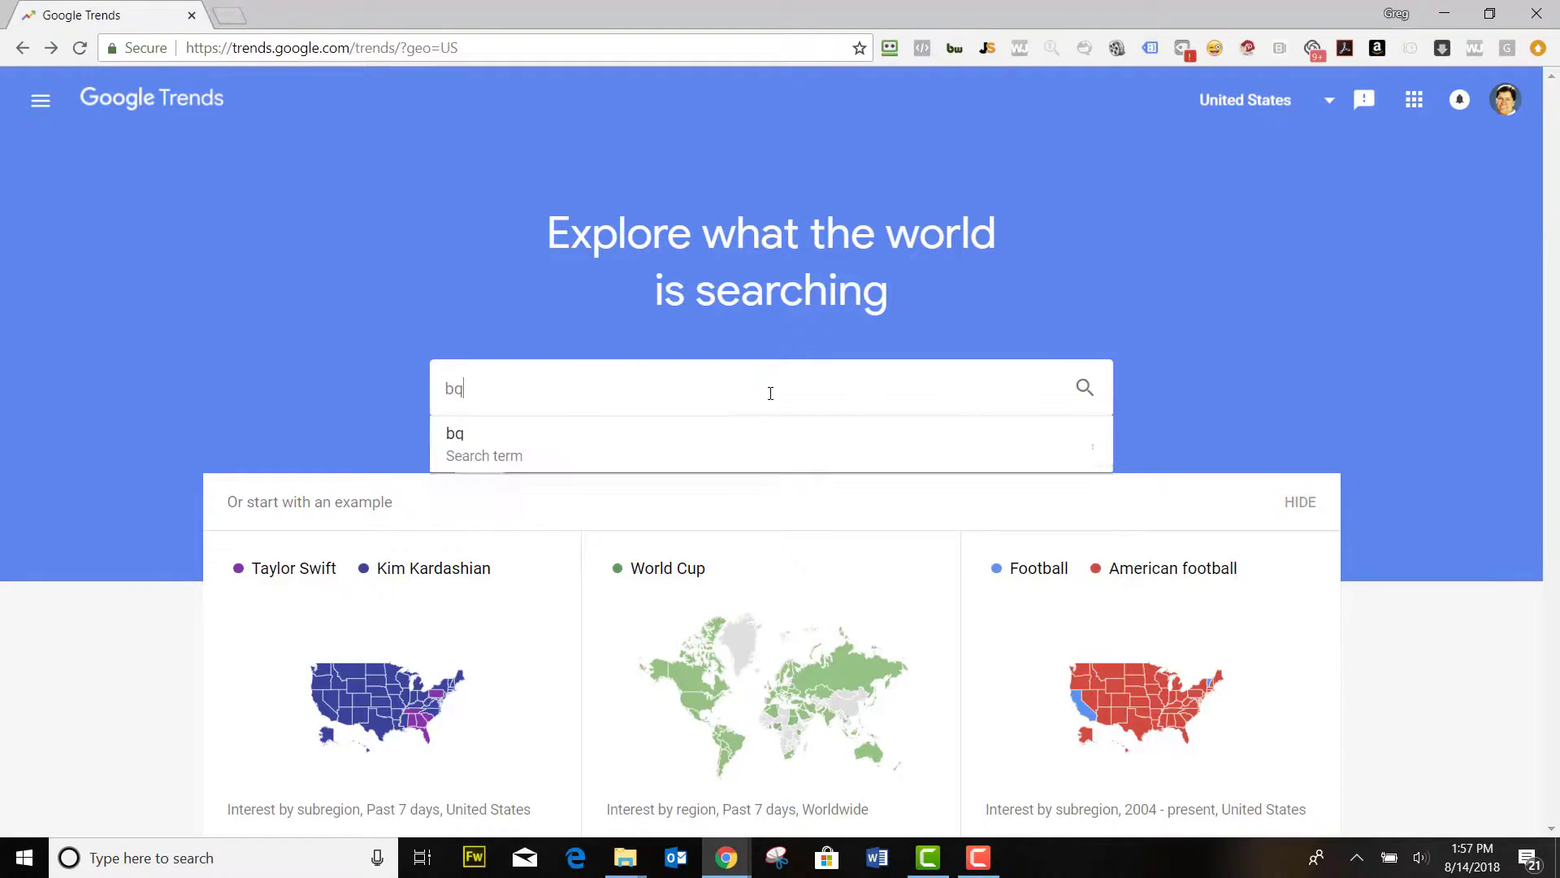
pyautogui.write('ack')
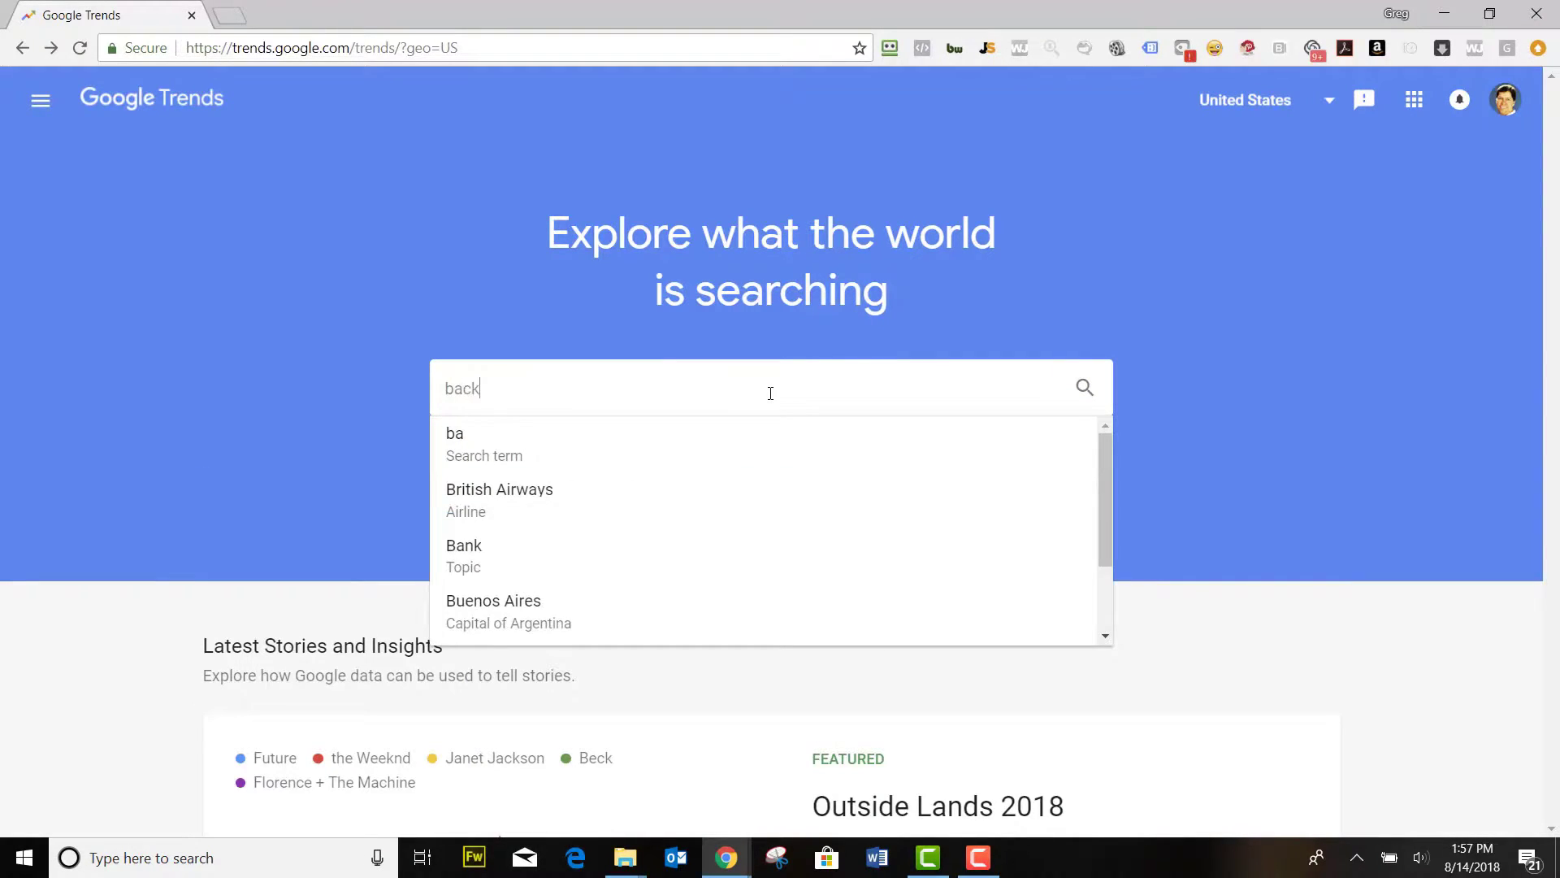
pyautogui.write('packs')
pyautogui.press('Return')
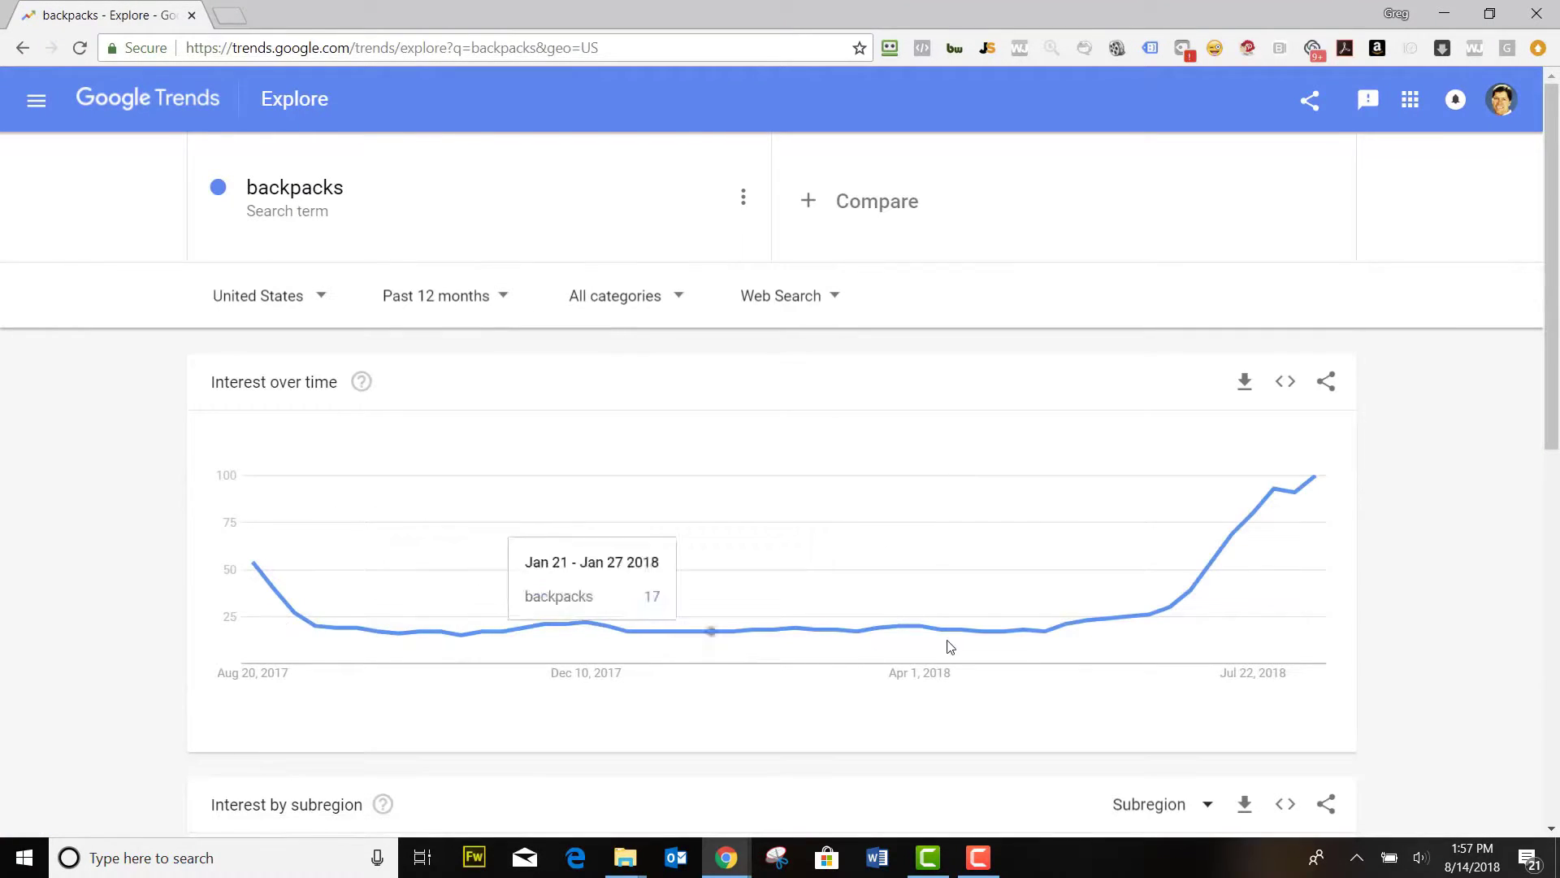
pyautogui.click(482, 299)
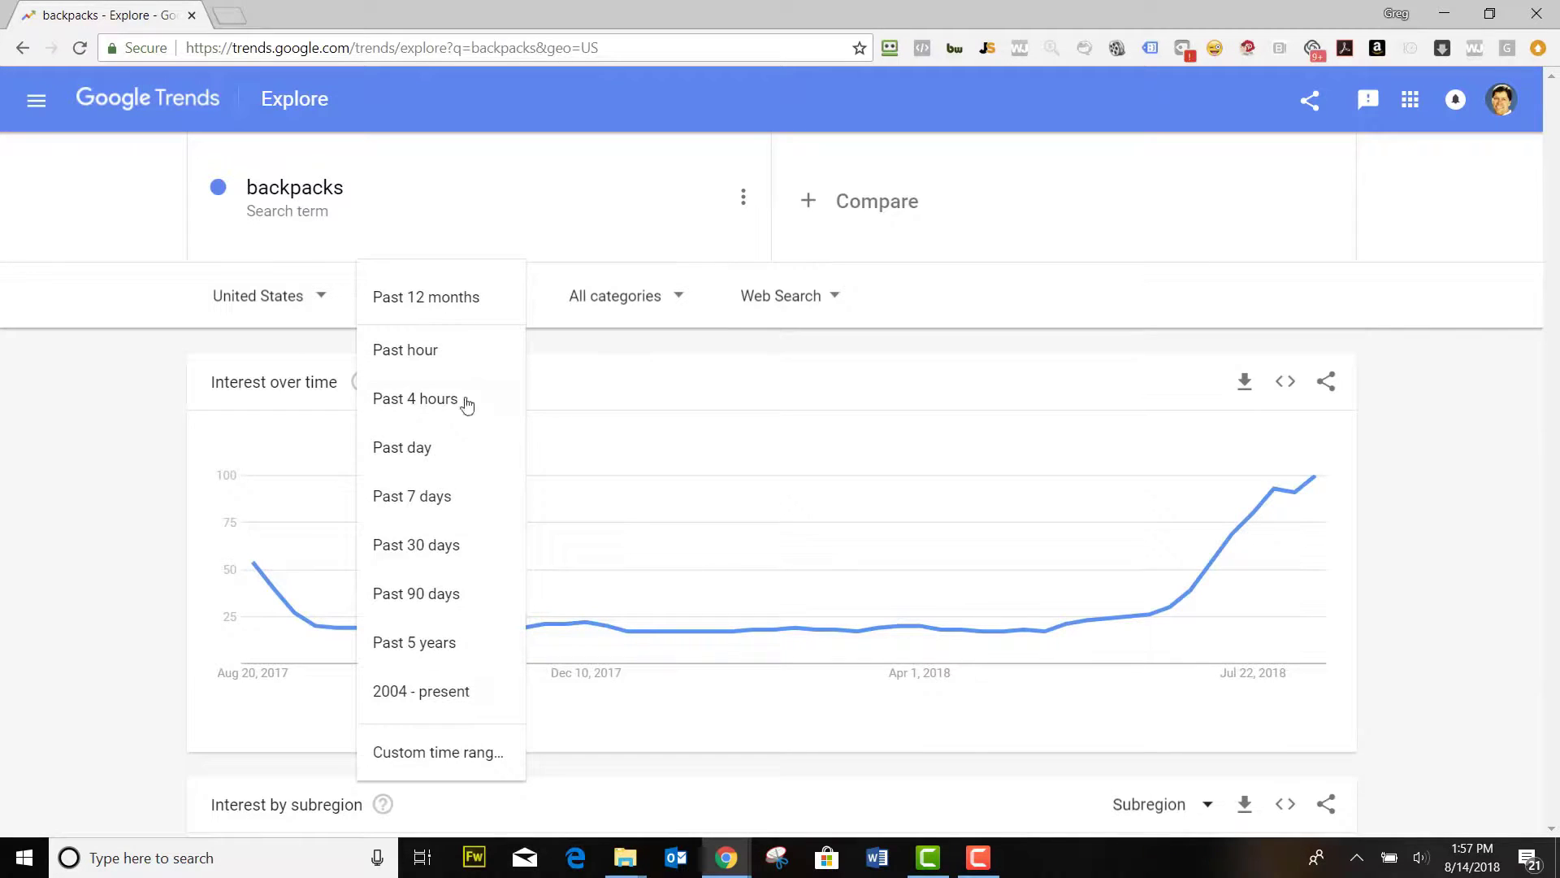
pyautogui.click(442, 644)
pyautogui.click(443, 644)
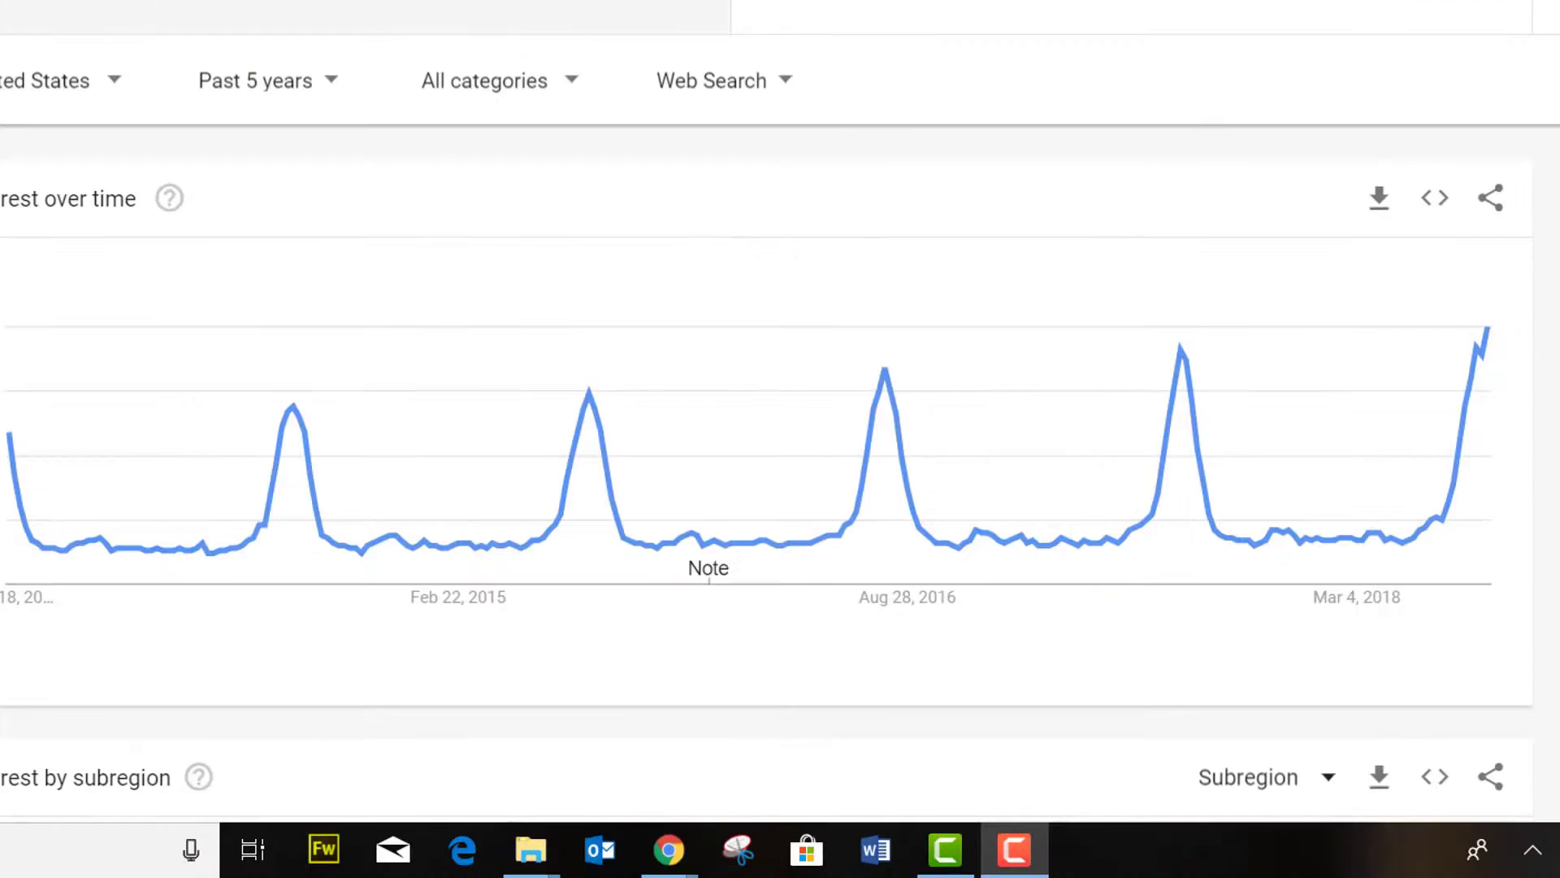
# Step: Replace the search term with "coffee mugs" and set the time range to 2004 - present
pyautogui.click(364, 183)
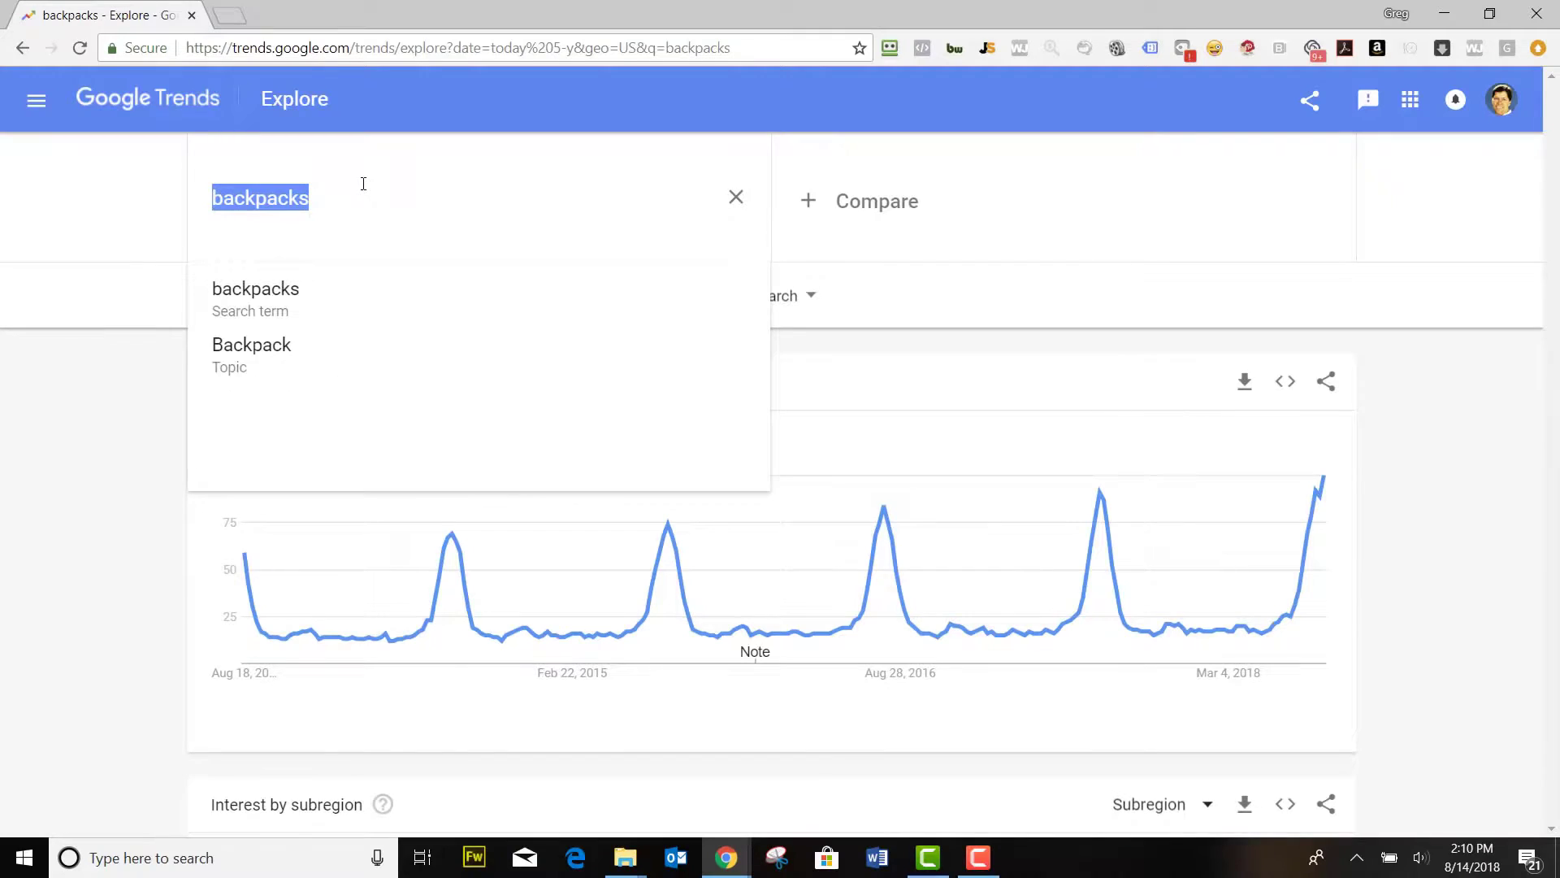
pyautogui.write('co')
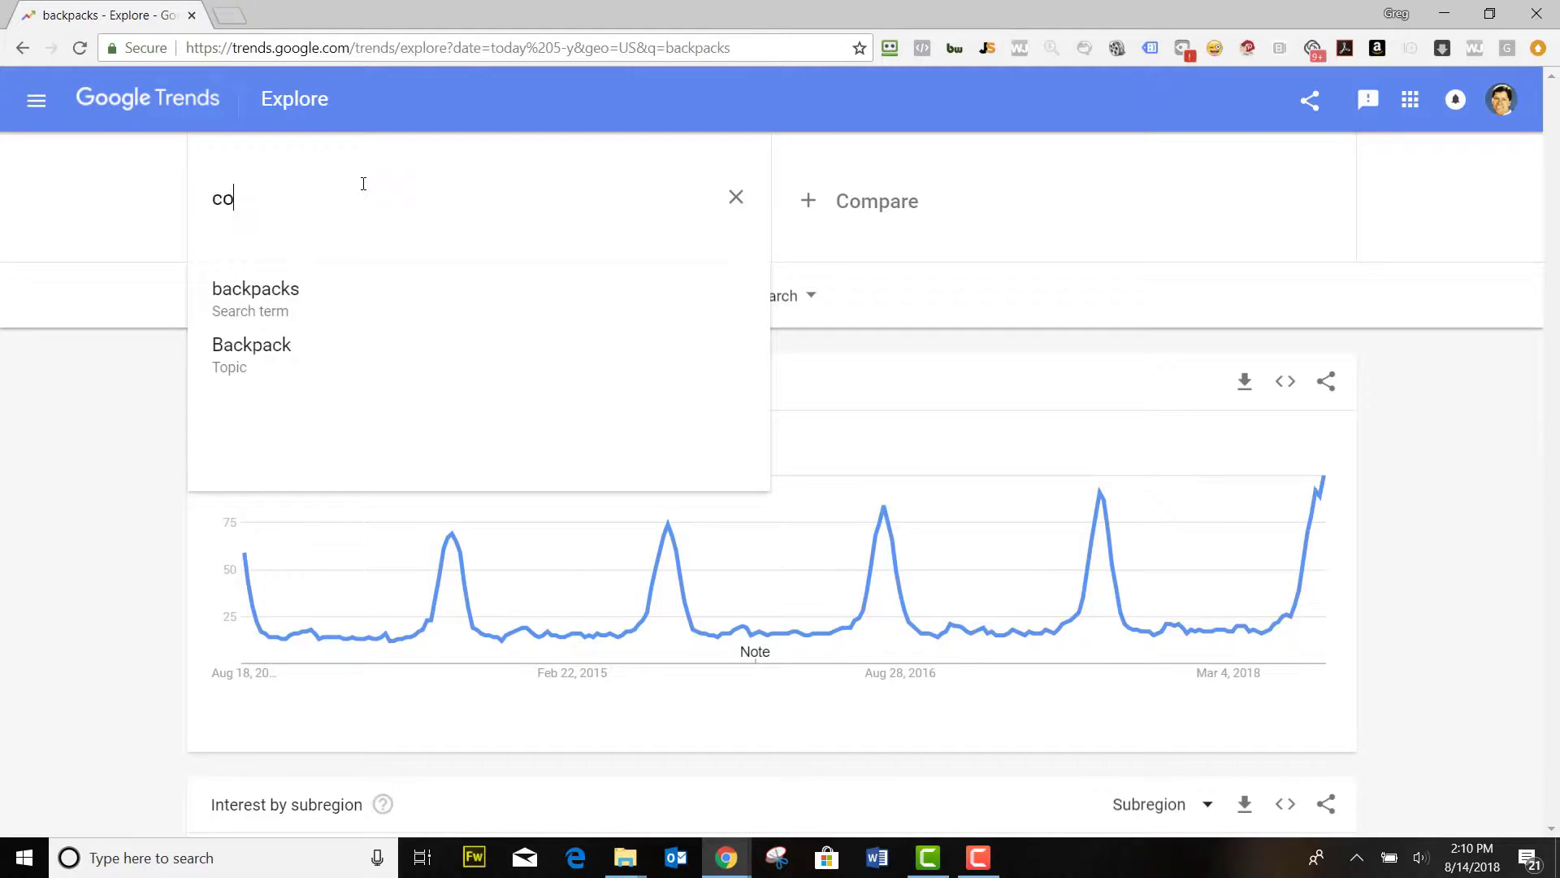
pyautogui.write('ffee mu')
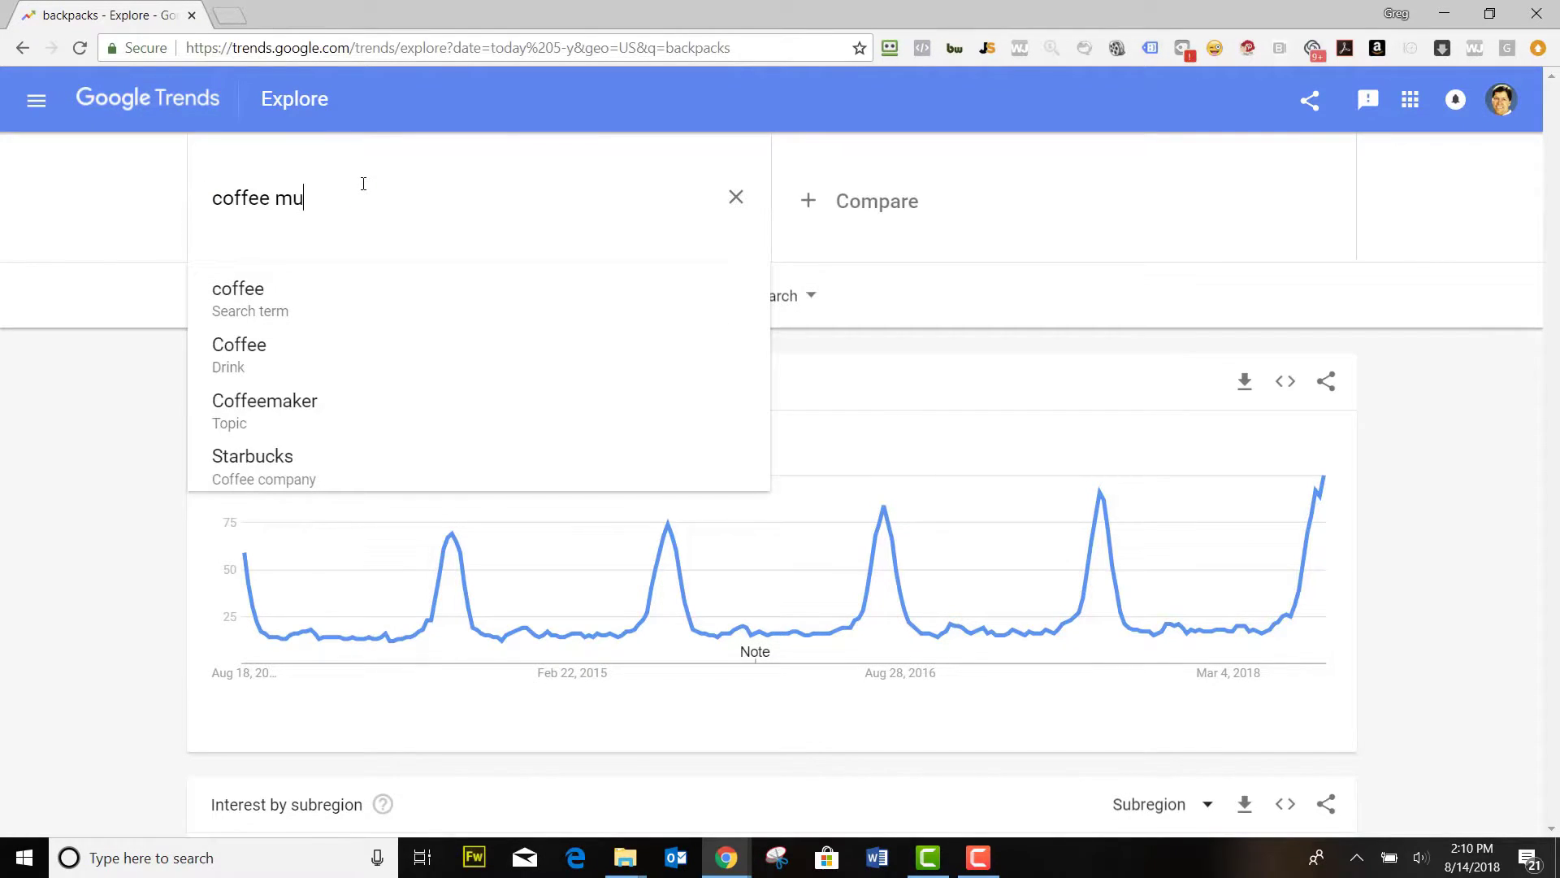
pyautogui.write('gs')
pyautogui.press('Return')
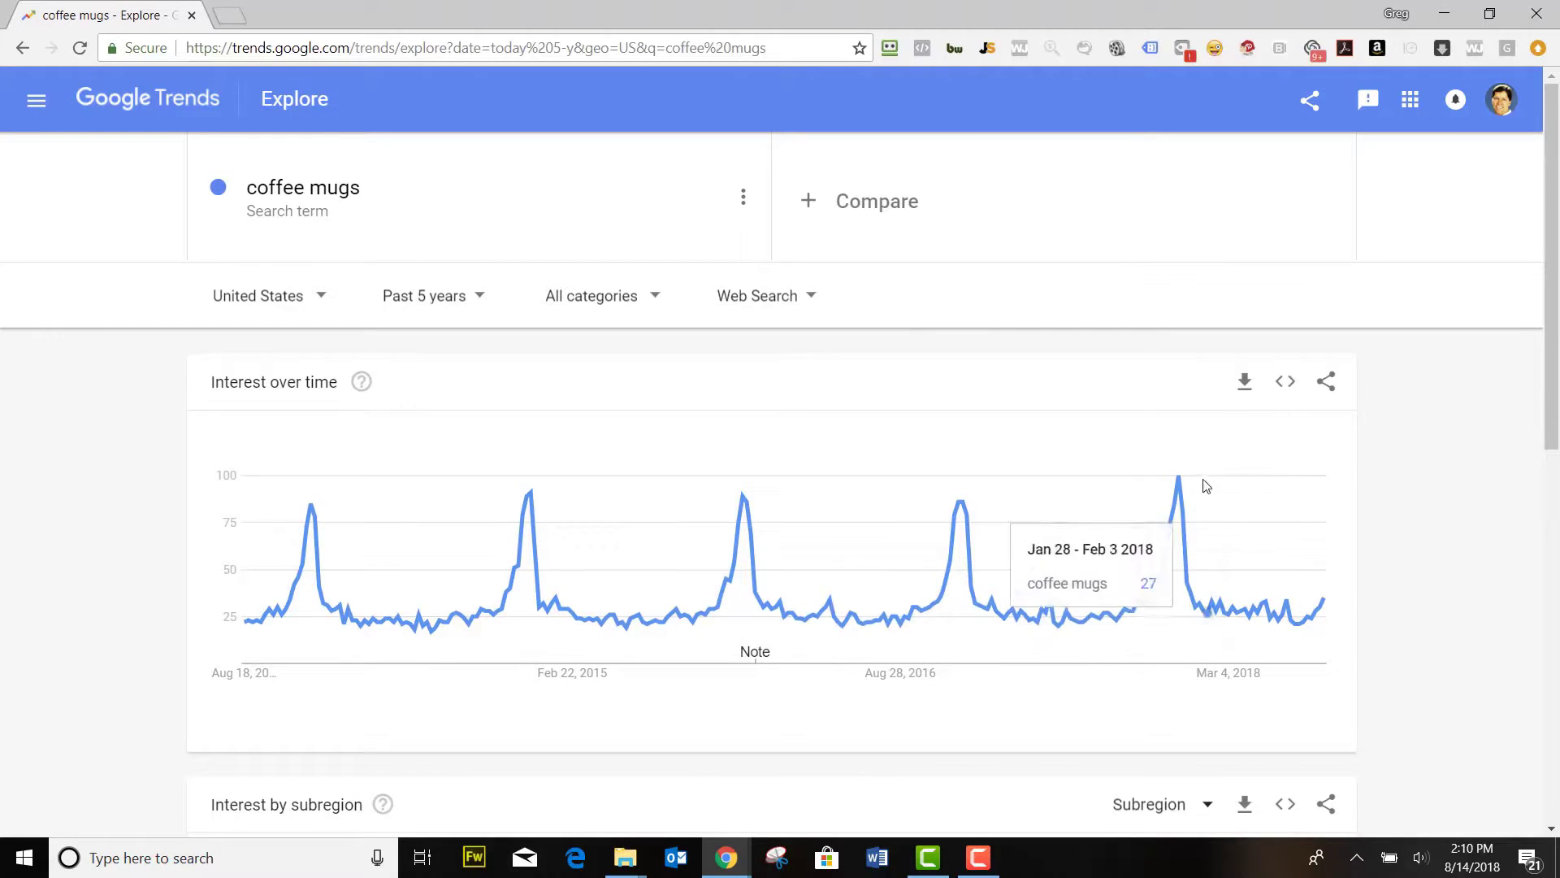
pyautogui.click(477, 296)
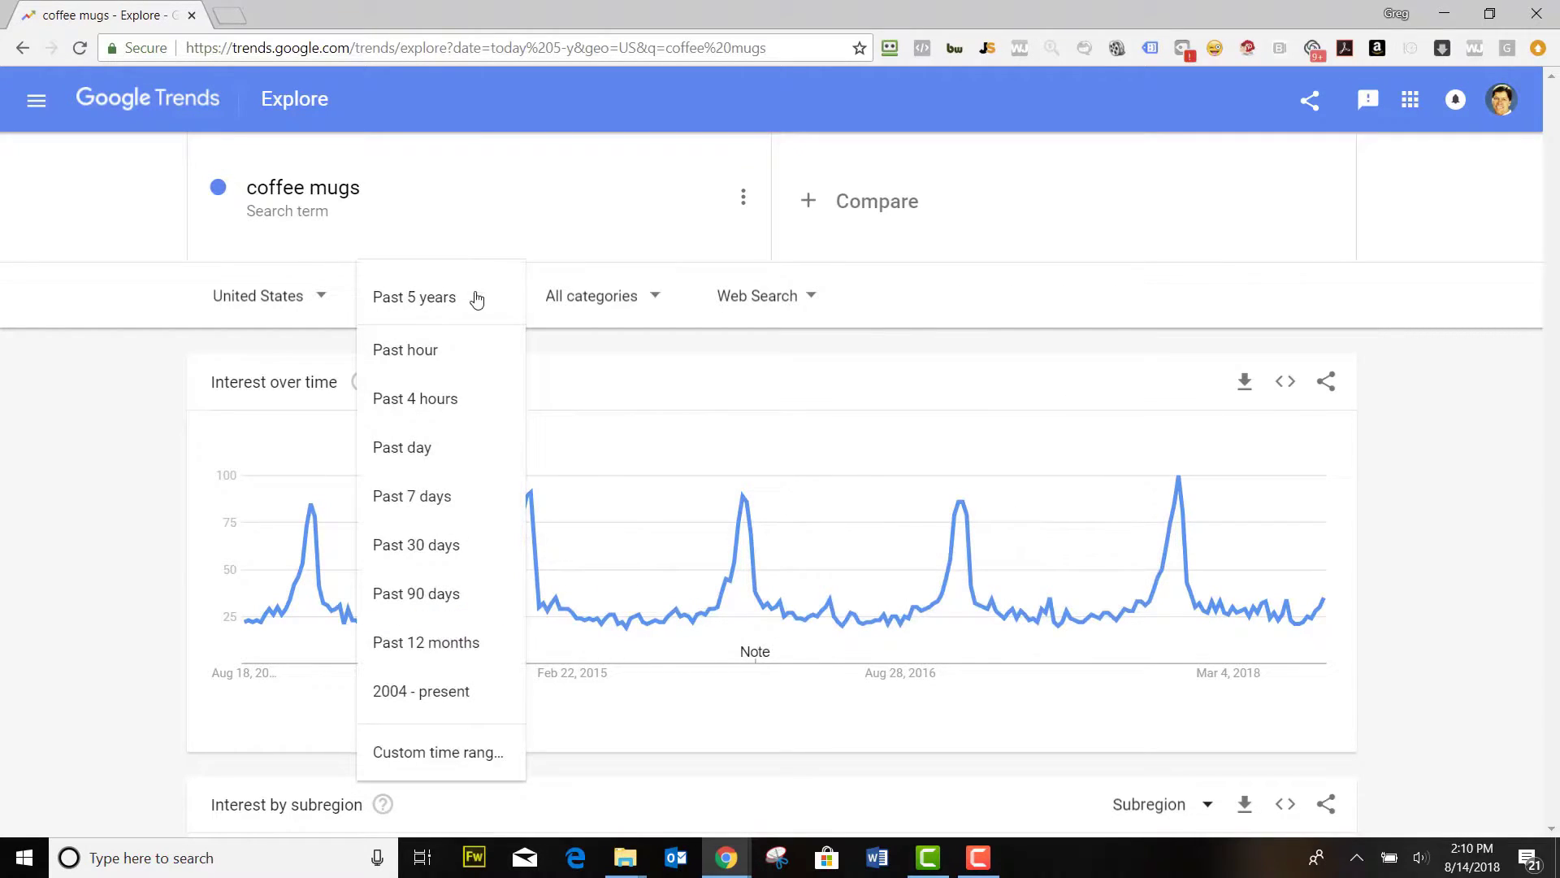
pyautogui.click(441, 694)
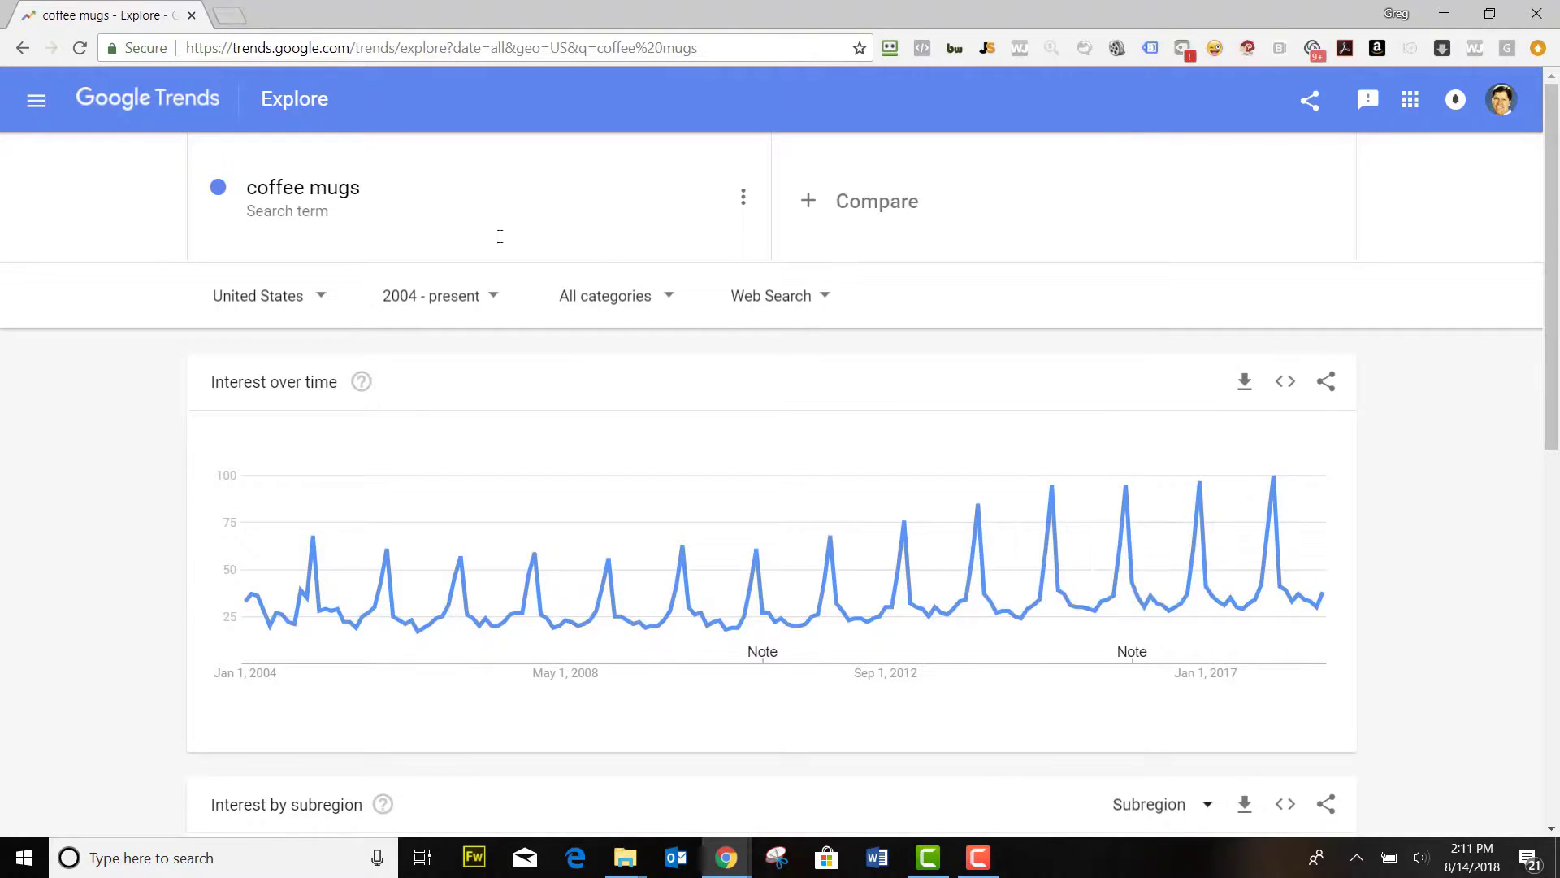
# Step: Replace the search term with "spinner toys" to view its interest over time
pyautogui.click(359, 194)
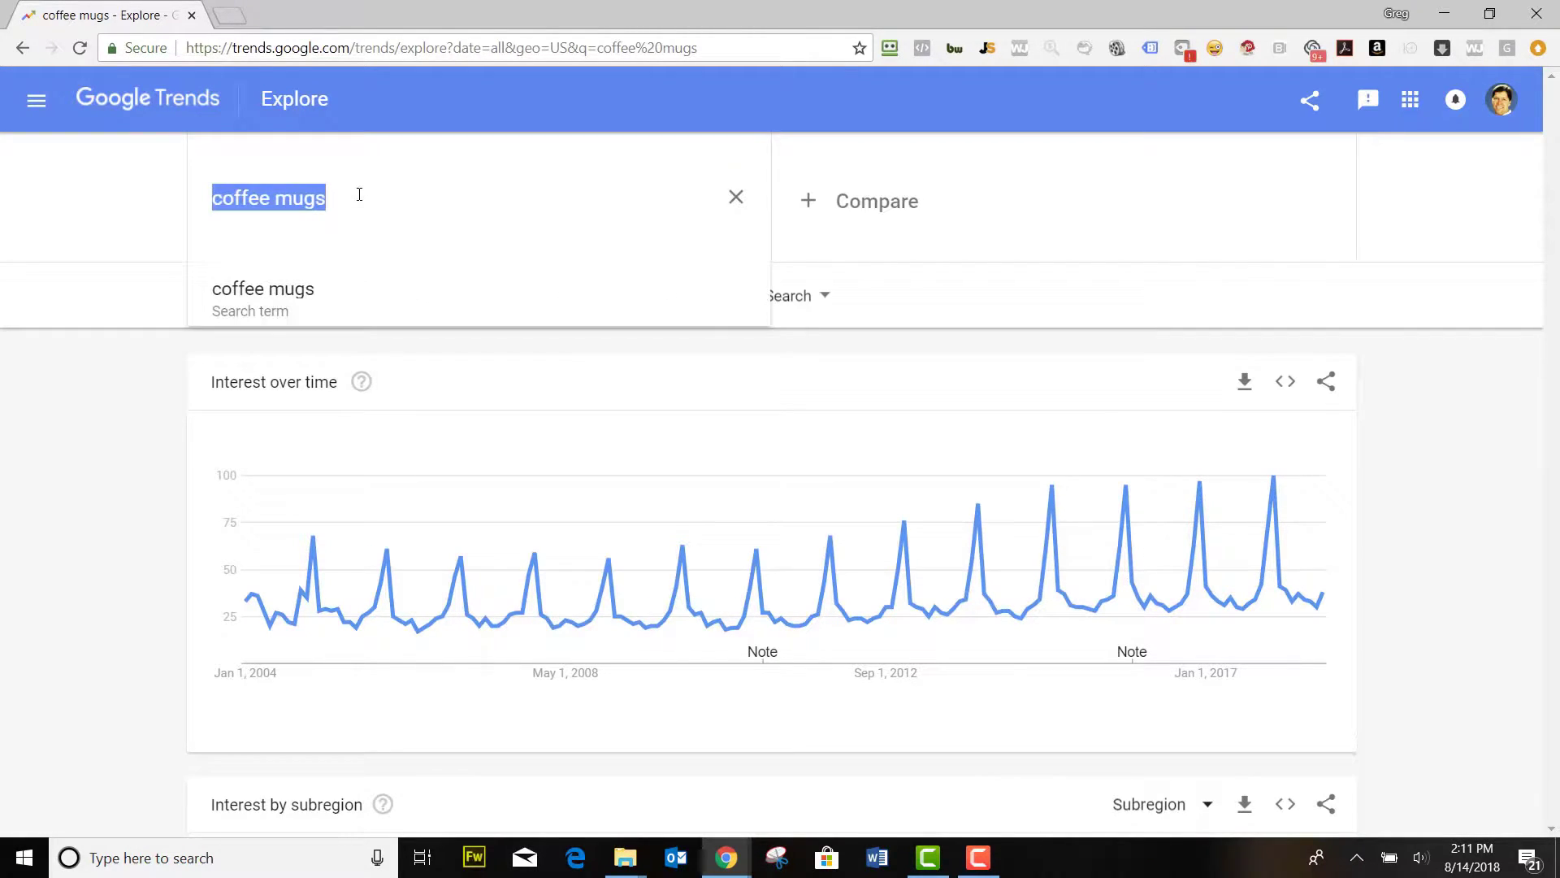
pyautogui.write('spinner')
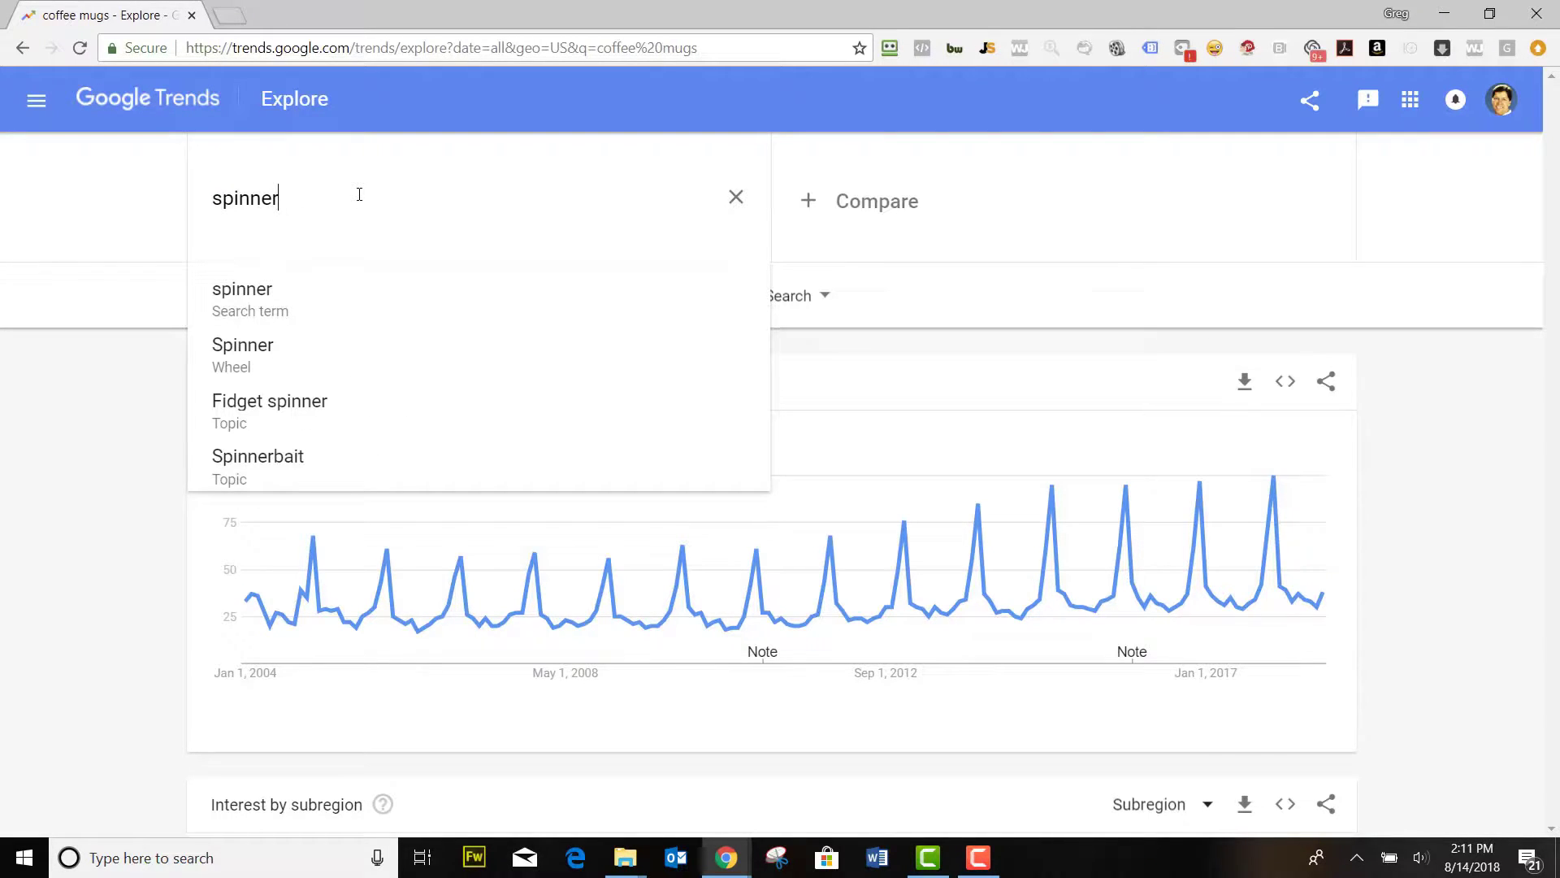
pyautogui.write(' toys')
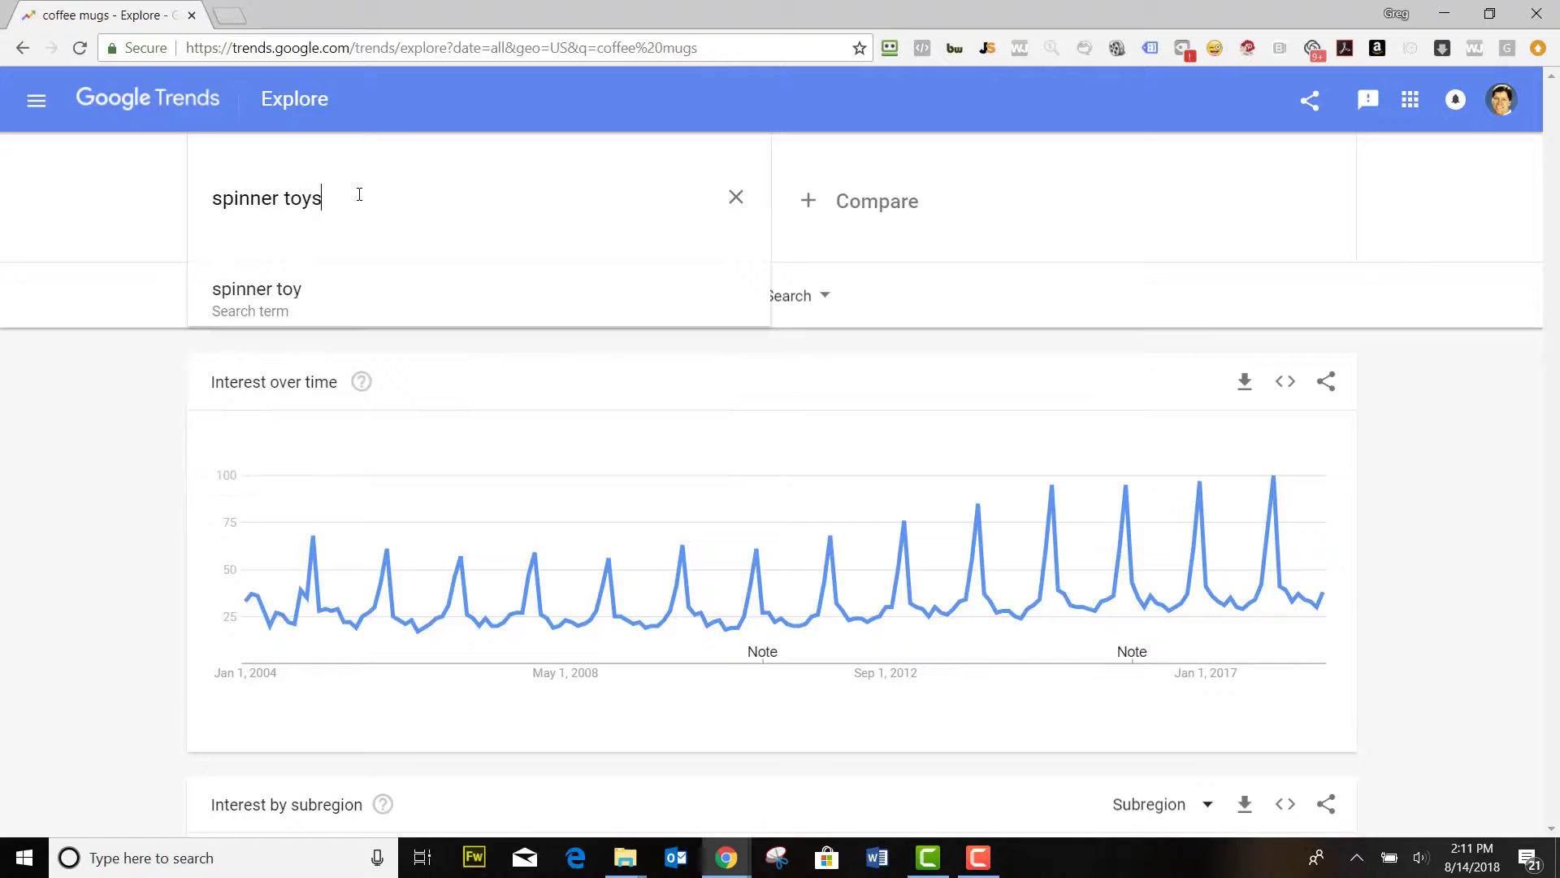
pyautogui.press('Return')
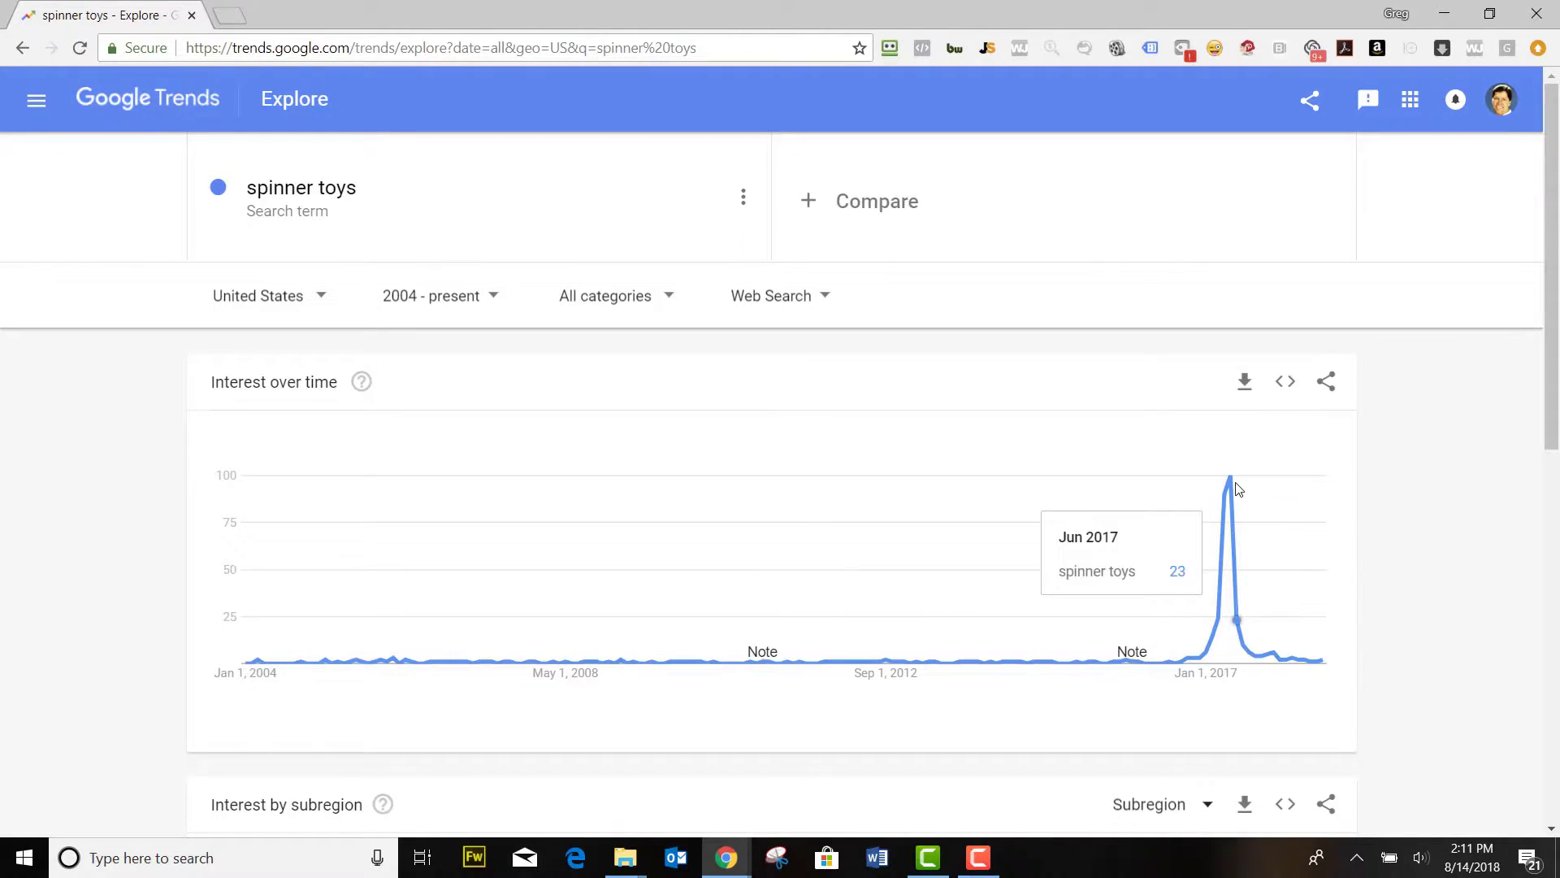
# Step: Replace the search term with "cat gifts" to view its interest over time
pyautogui.click(331, 185)
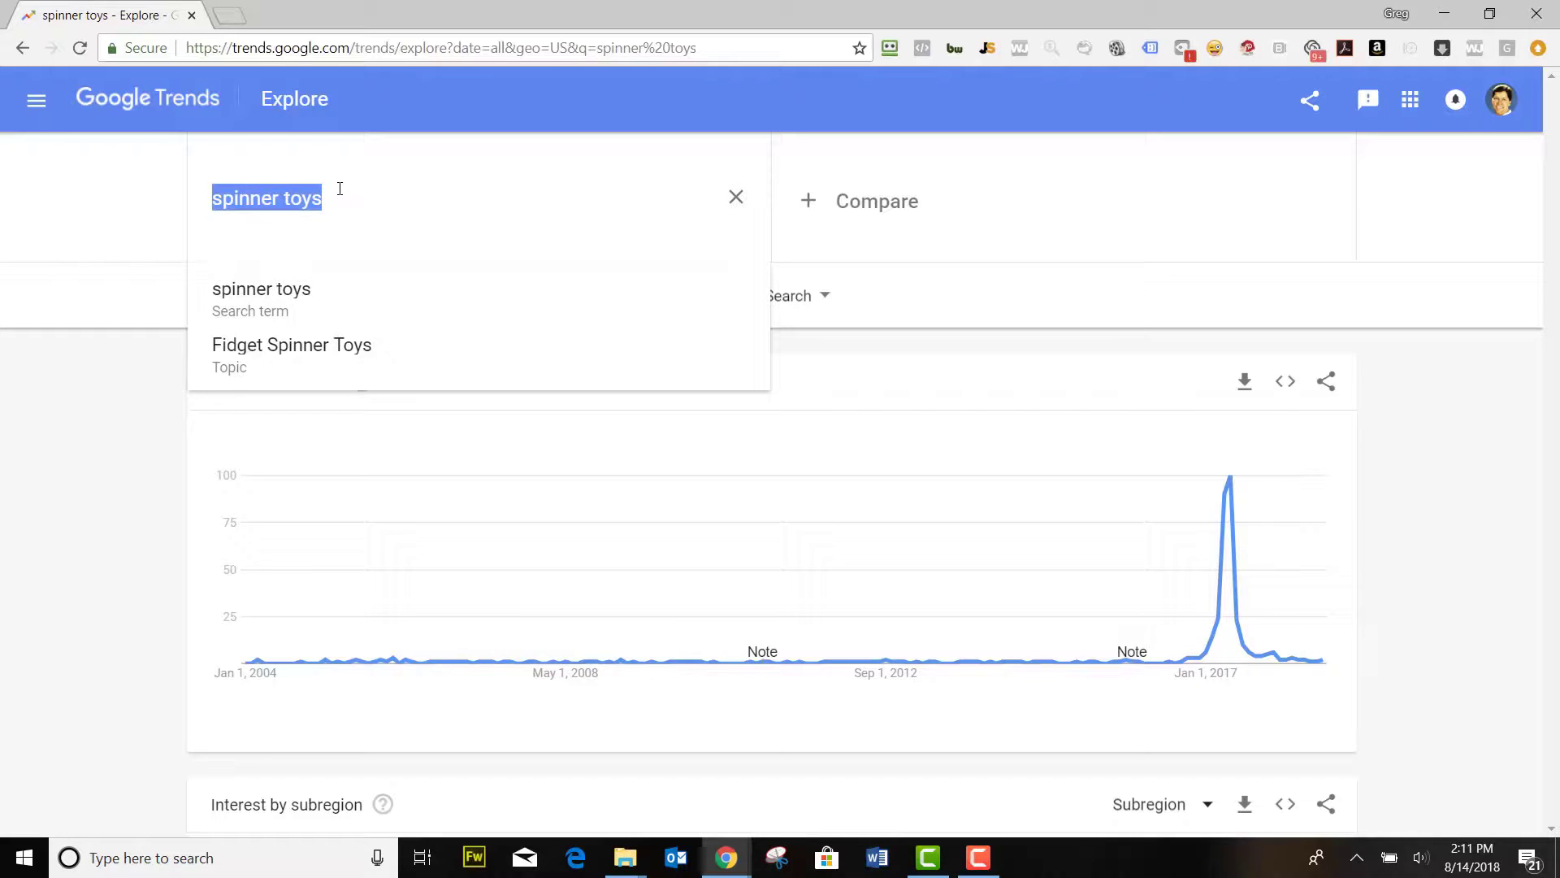
pyautogui.write('cat')
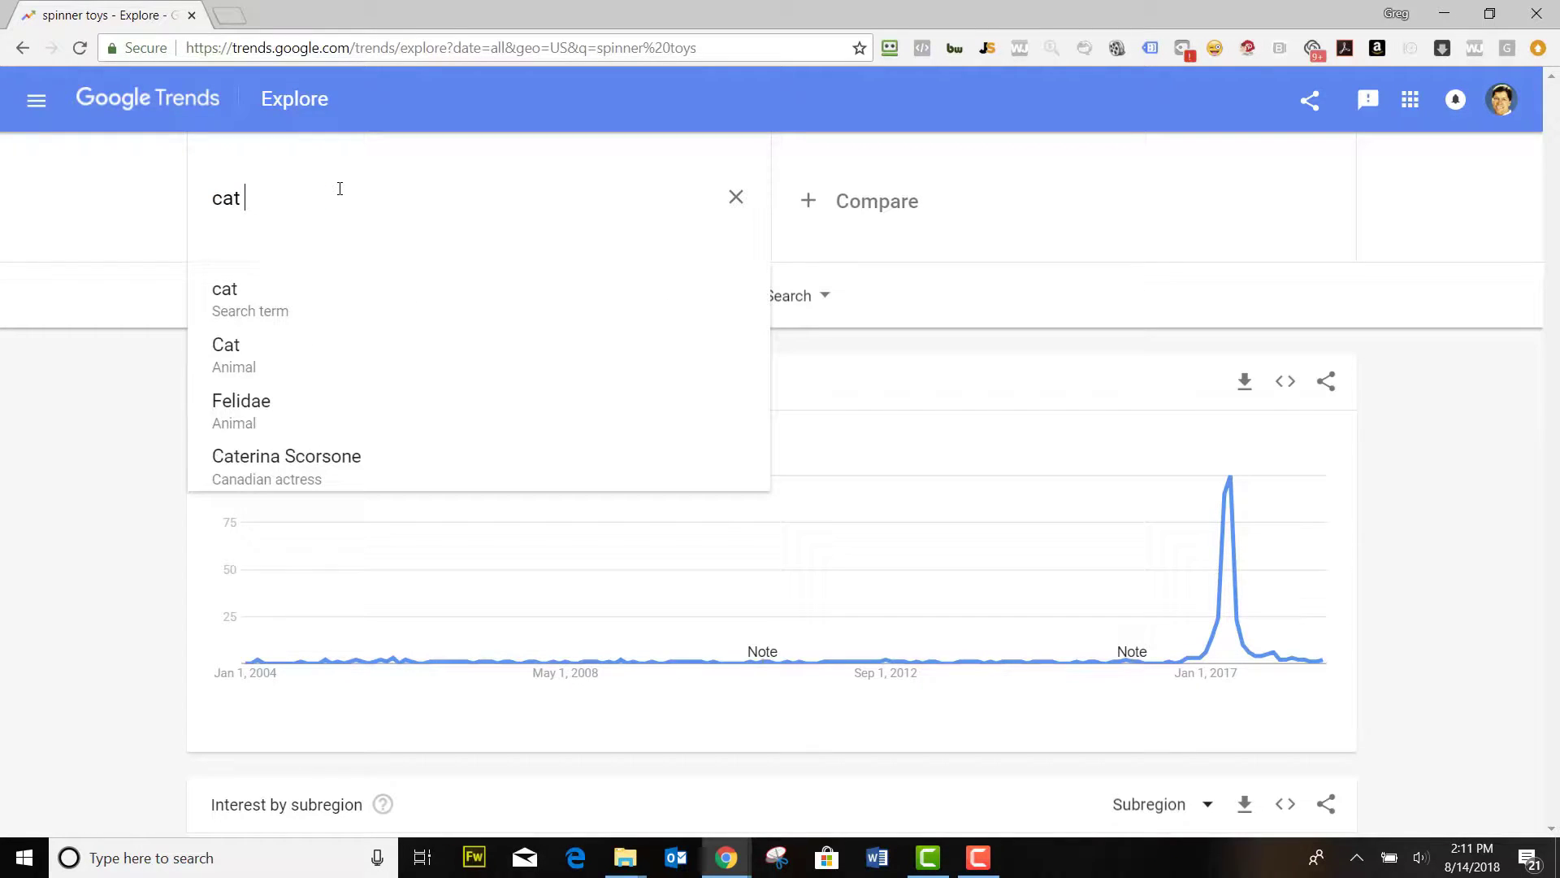
pyautogui.write(' gifts')
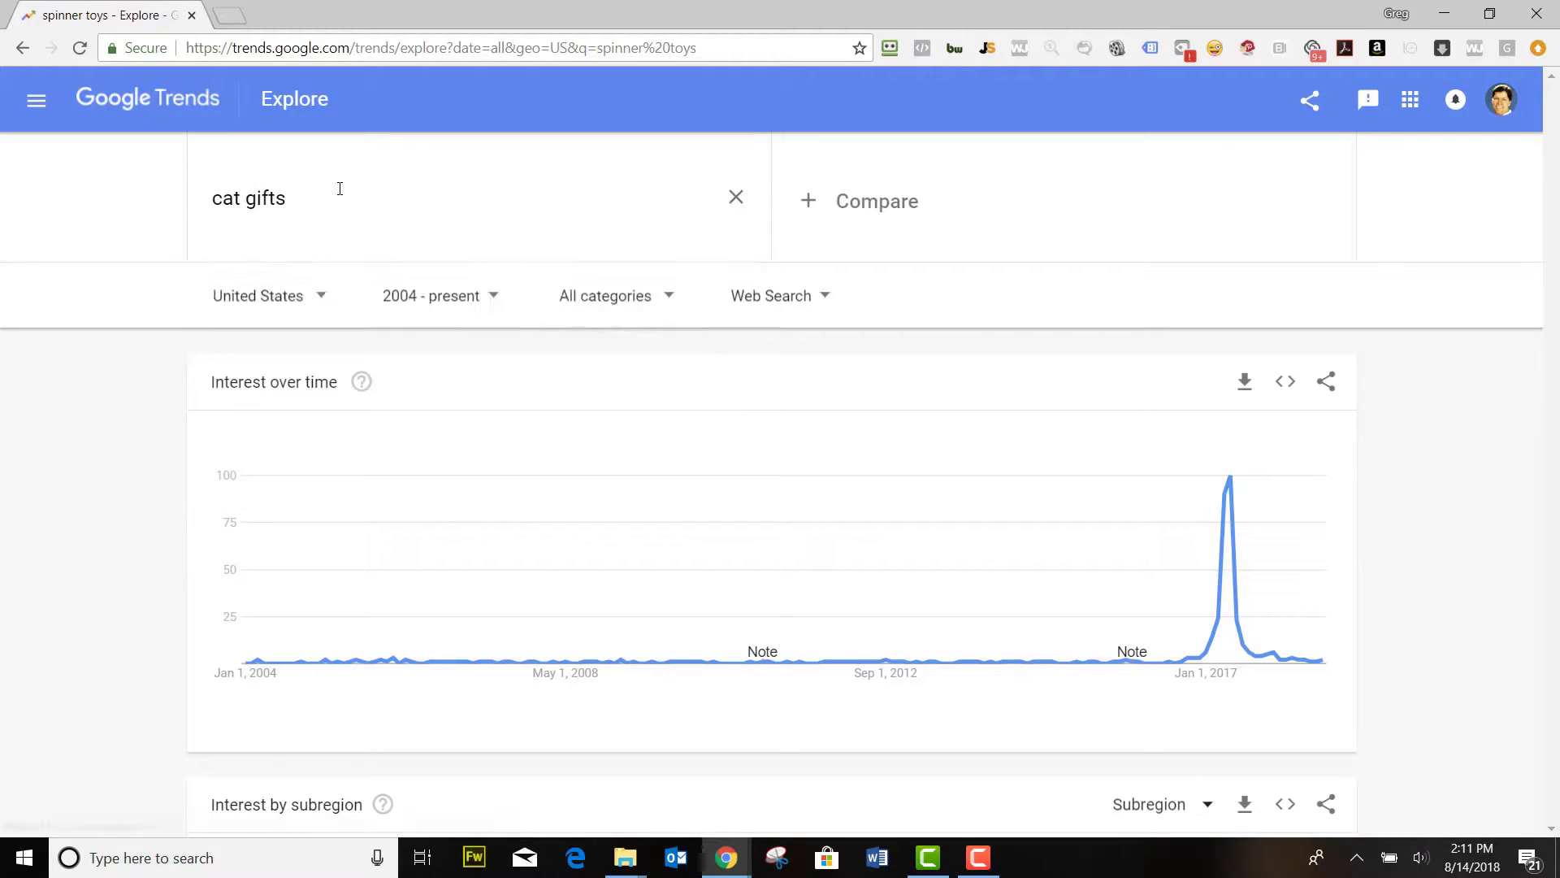
pyautogui.press('Return')
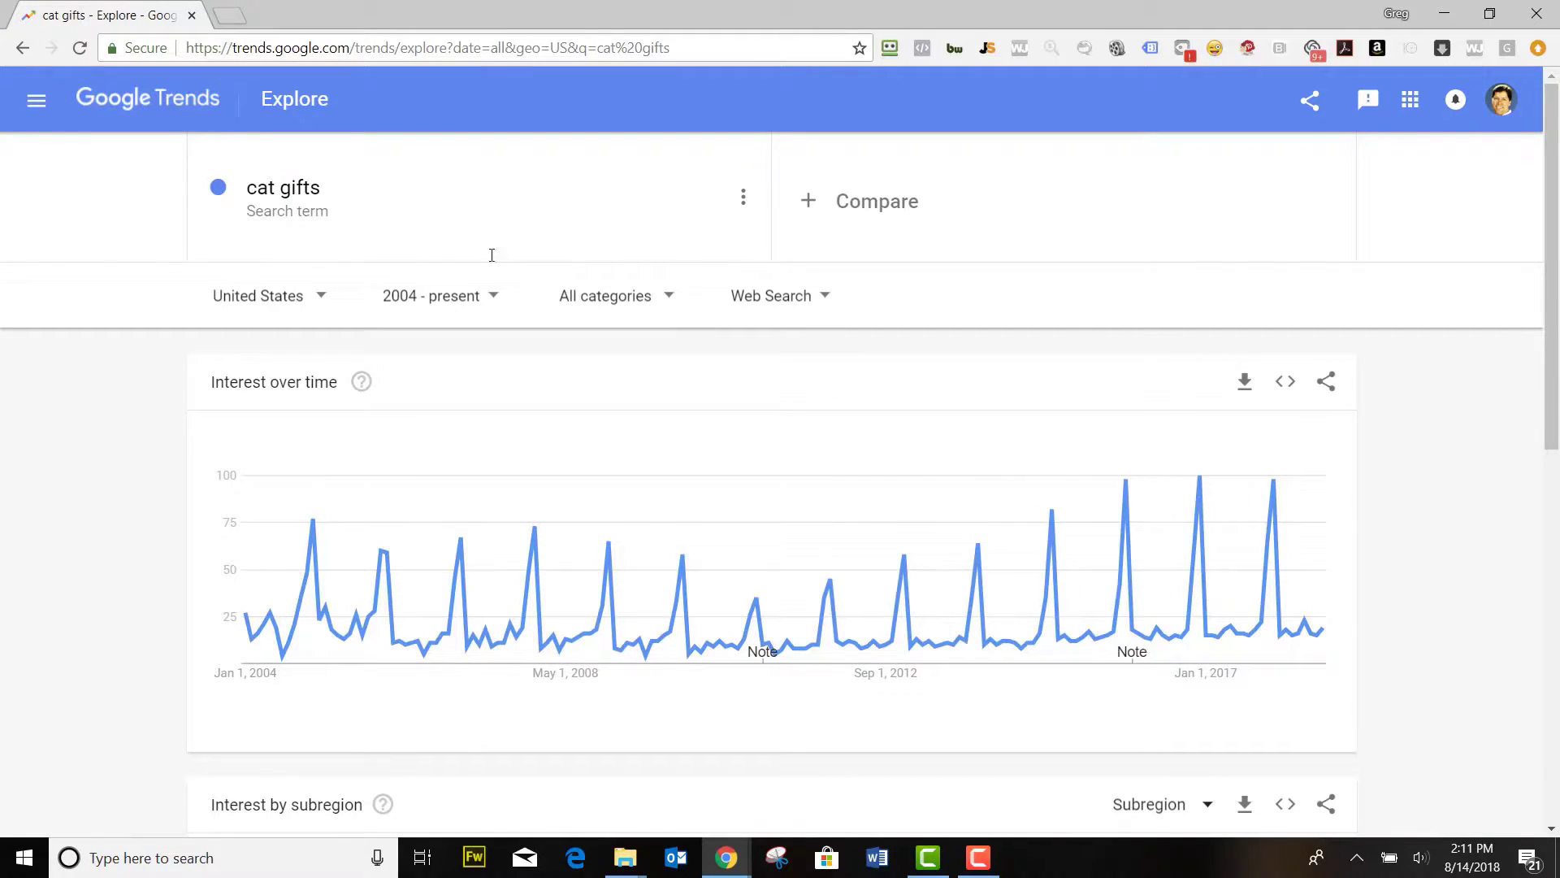
# Step: Replace the search term with "cat toys" and set the time range to the past 5 years
pyautogui.click(303, 187)
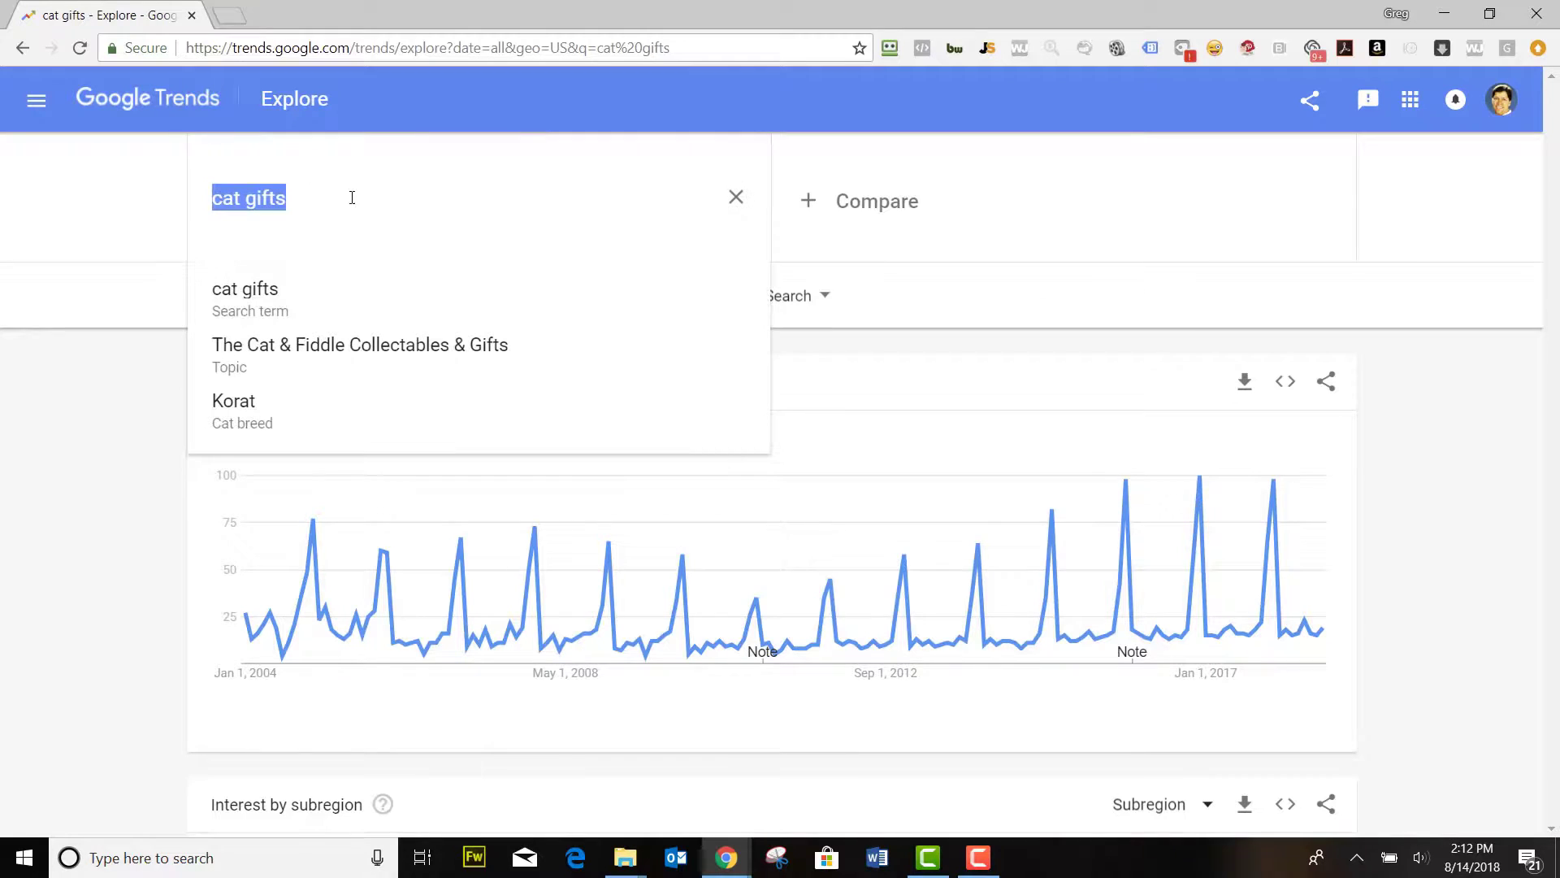
pyautogui.write('cat t')
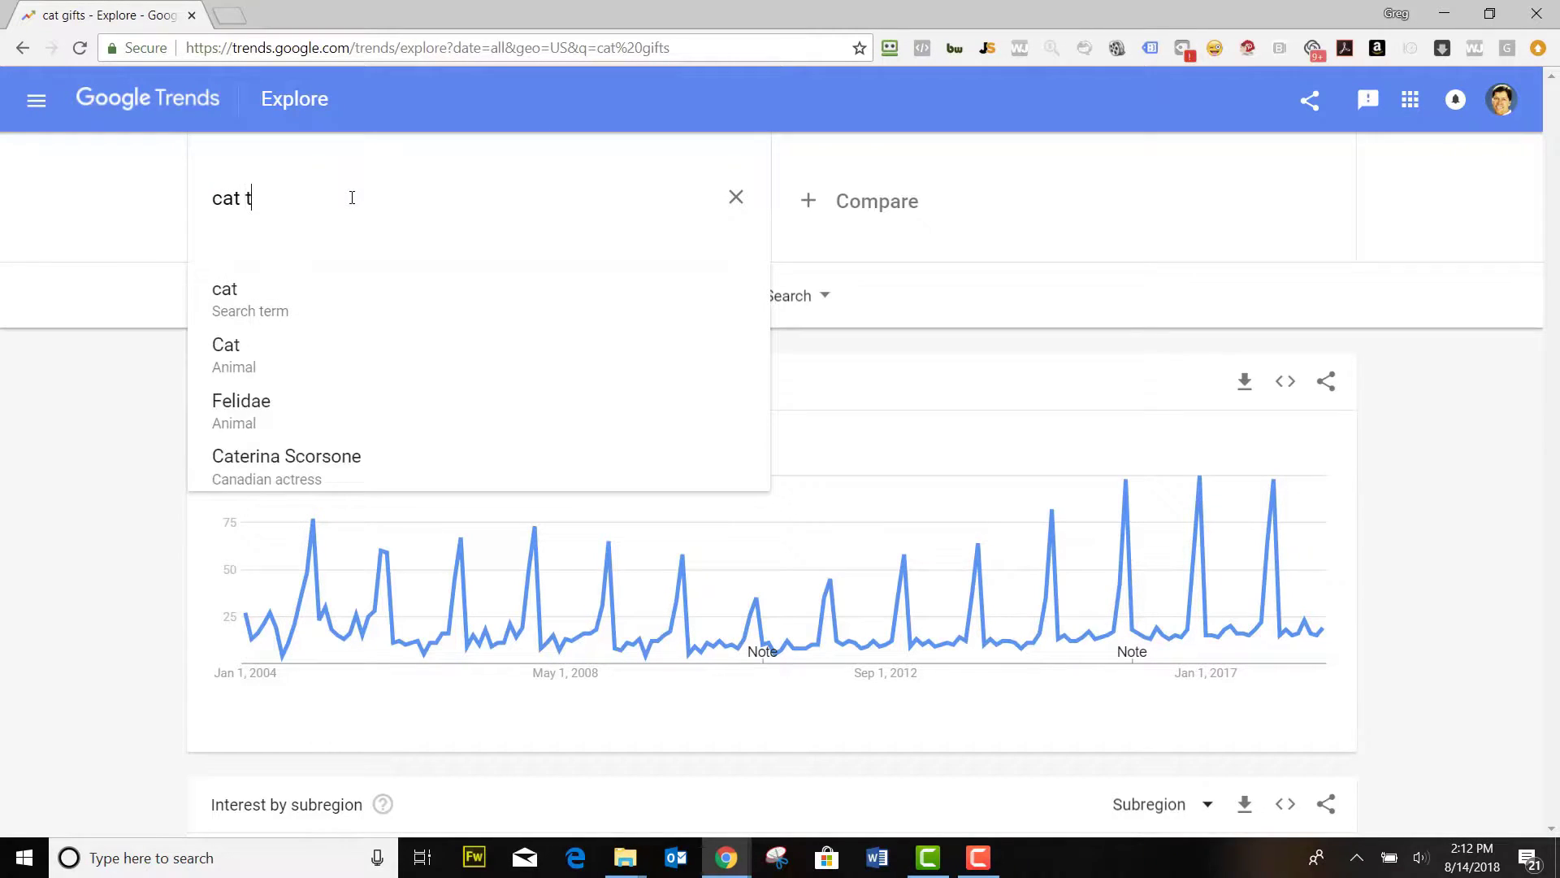
pyautogui.write('oys')
pyautogui.press('Return')
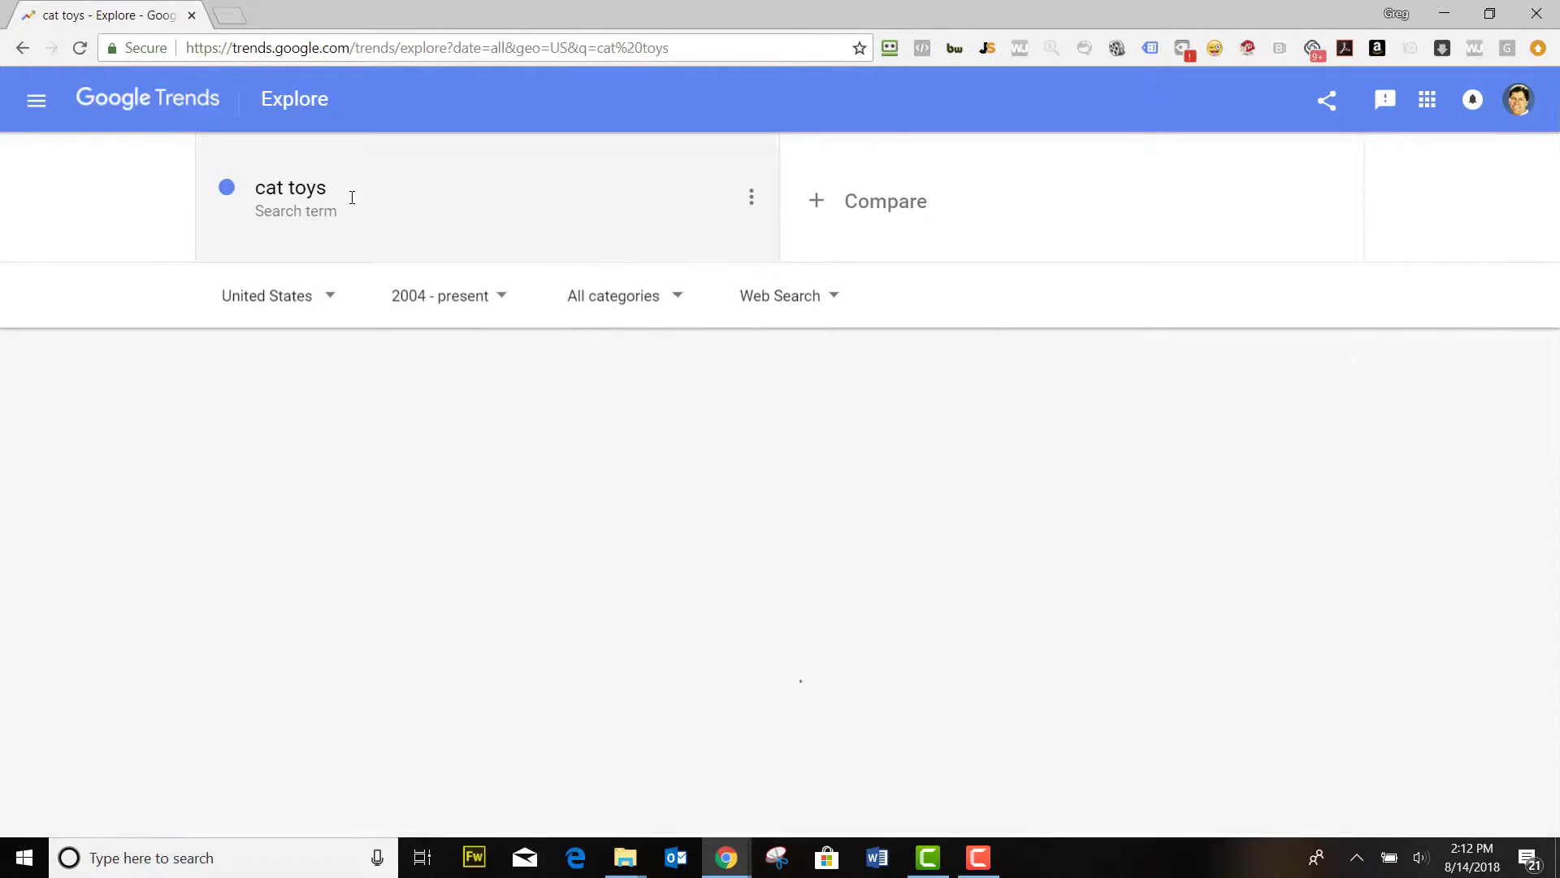
pyautogui.click(477, 302)
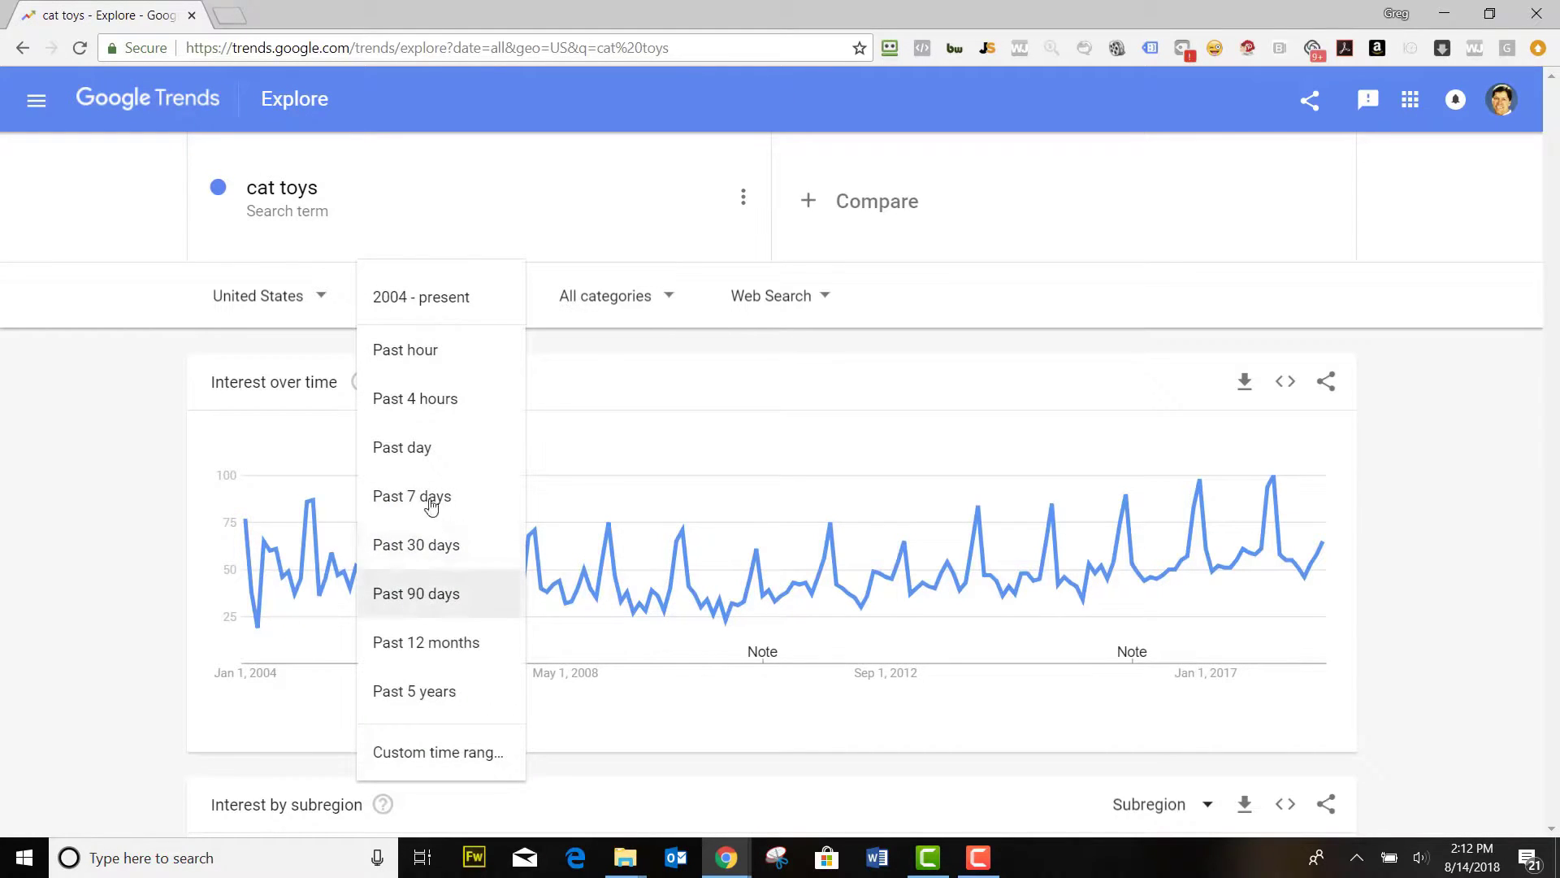
pyautogui.click(432, 690)
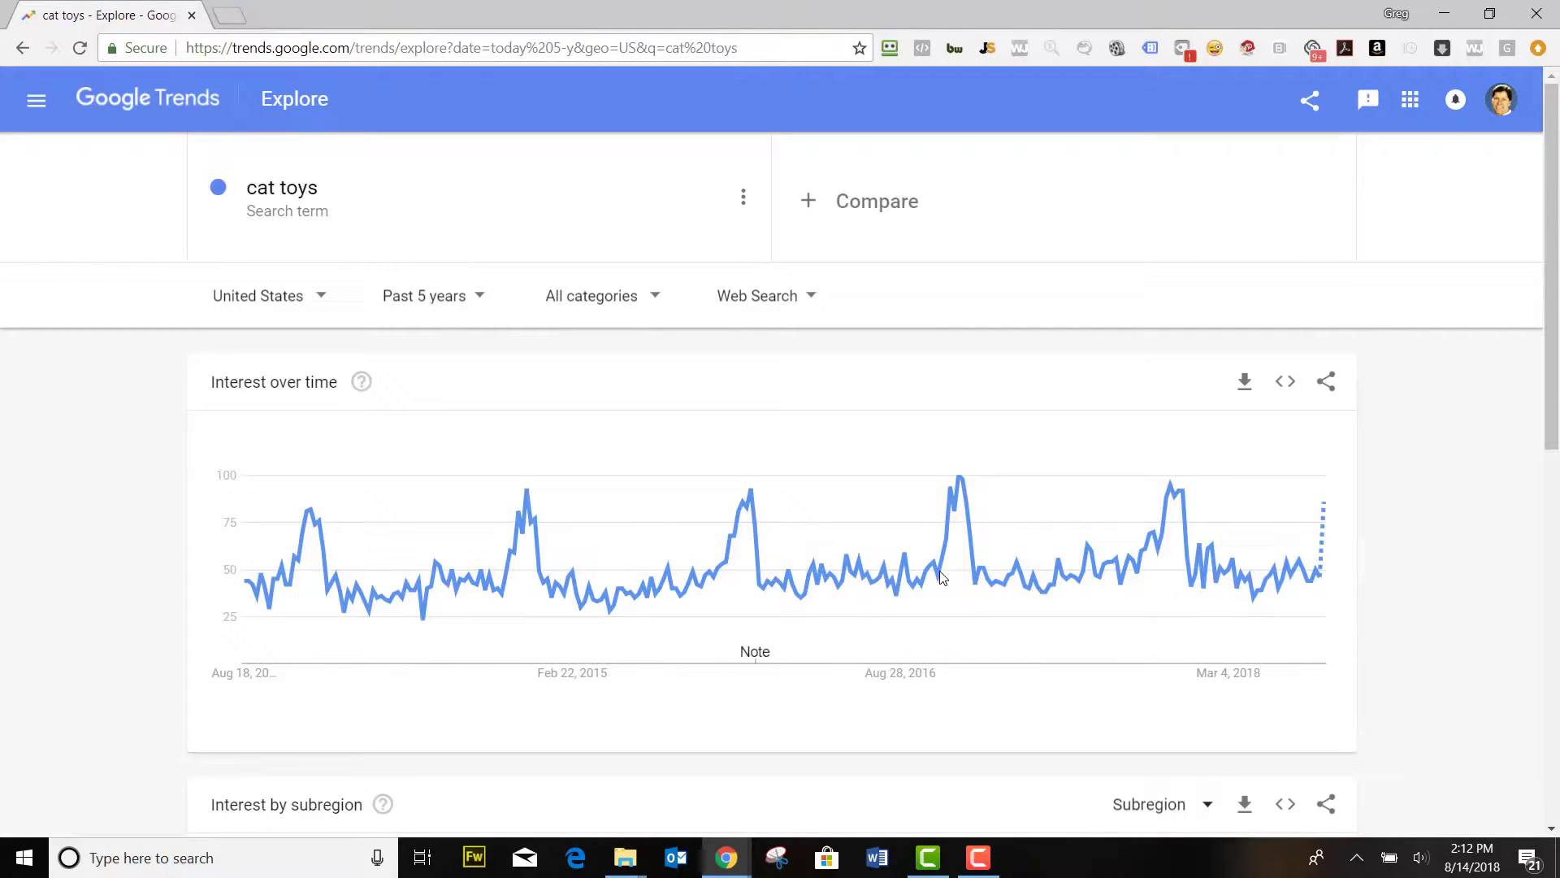
pyautogui.moveTo(954, 546)
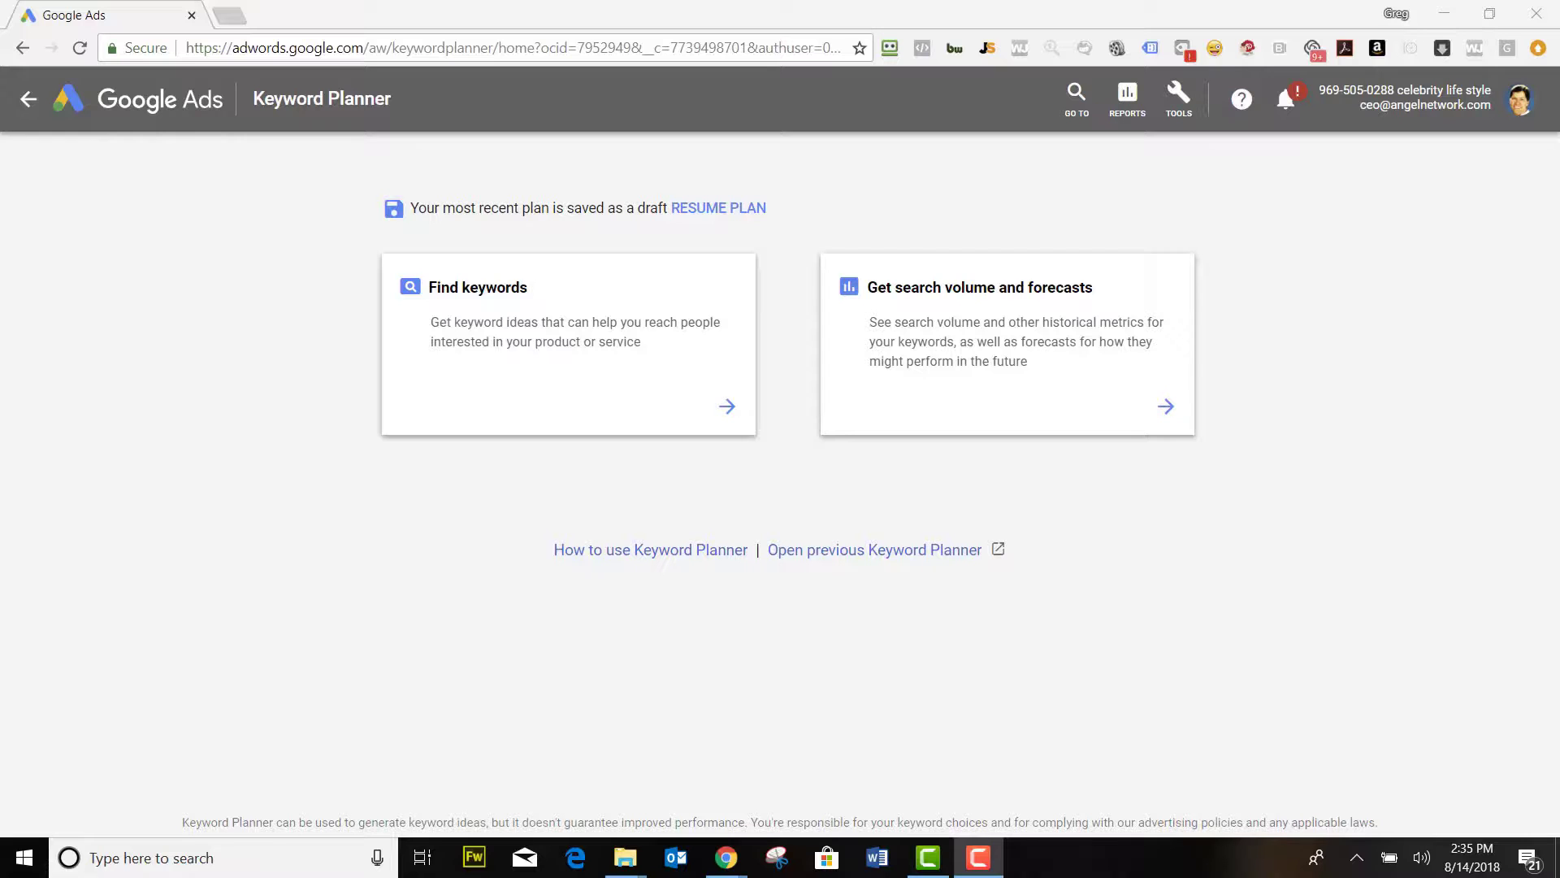
# Step: Get the search volume and forecasts for the keyword "skinnygirl" in Google Ads Keyword Planner and dismiss the past performance tip
pyautogui.click(1014, 348)
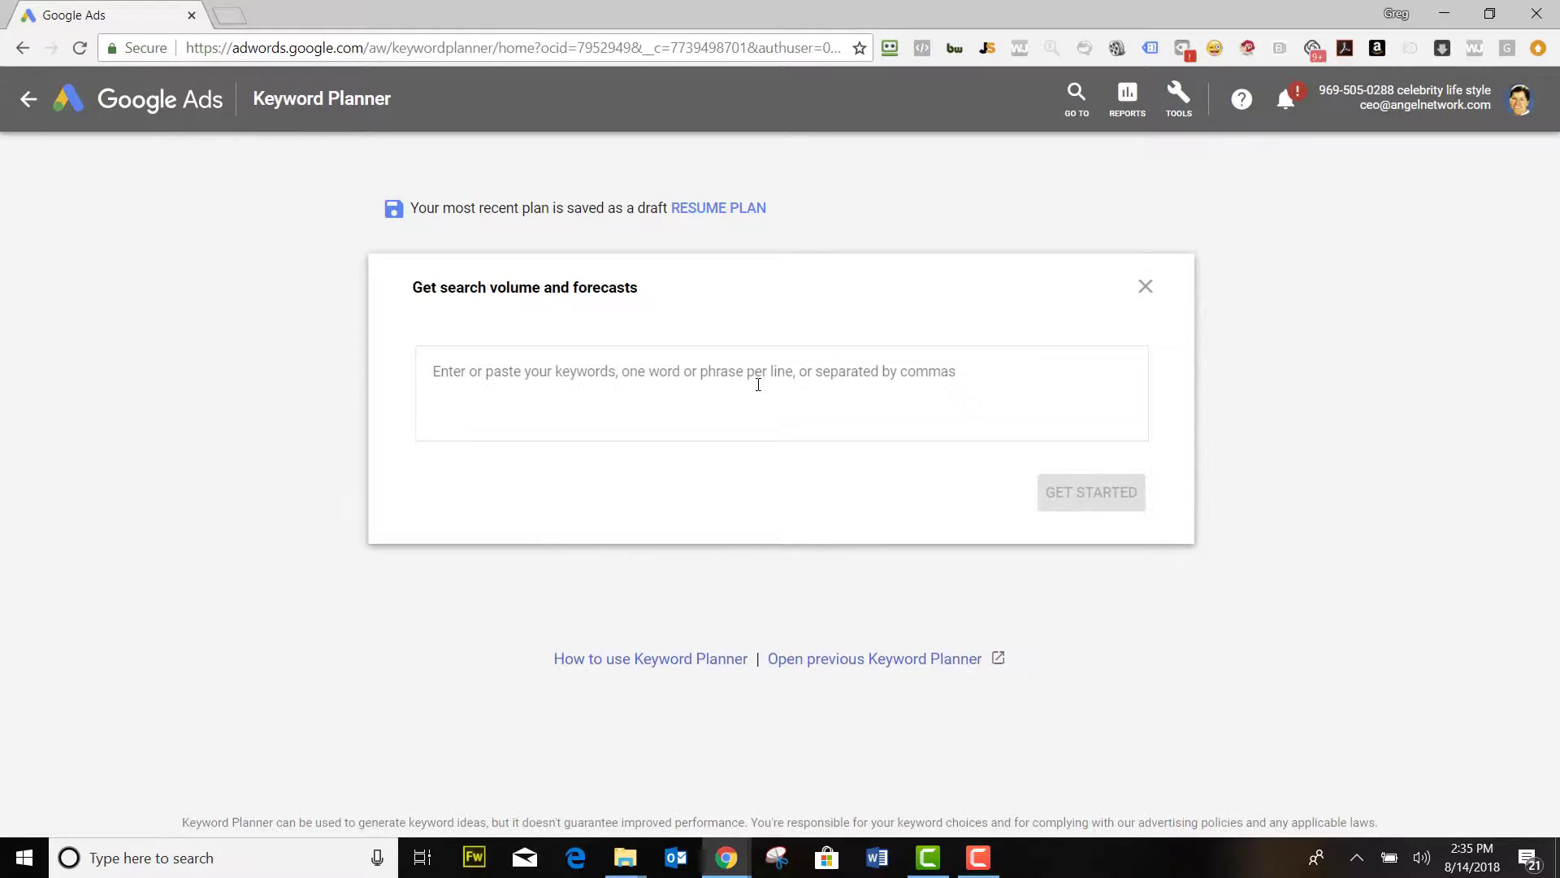
pyautogui.click(758, 385)
pyautogui.write('skinnygi')
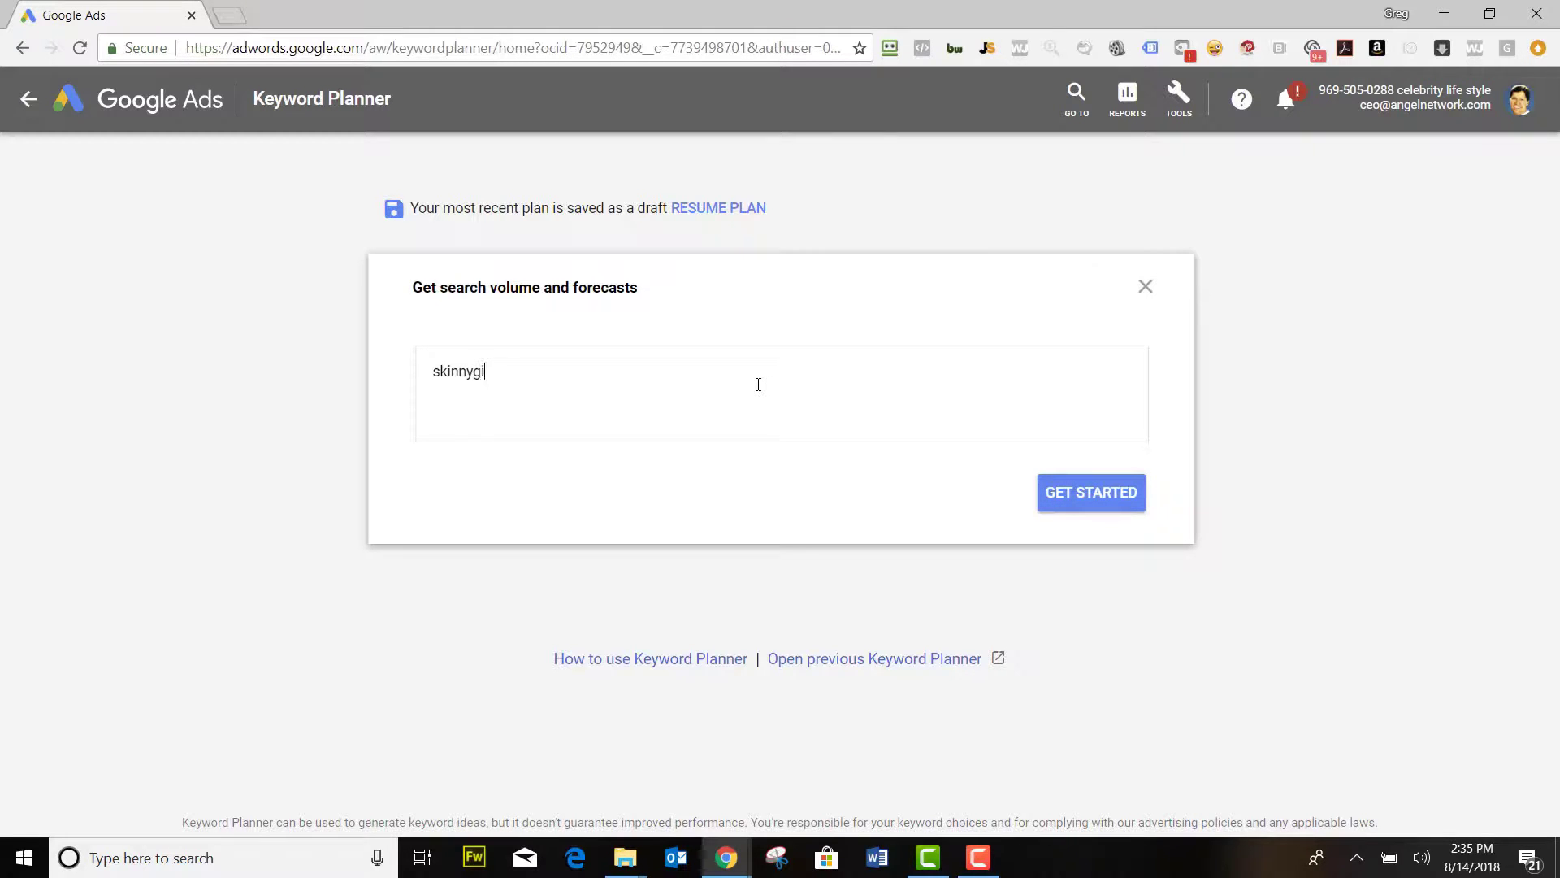
pyautogui.write('rl')
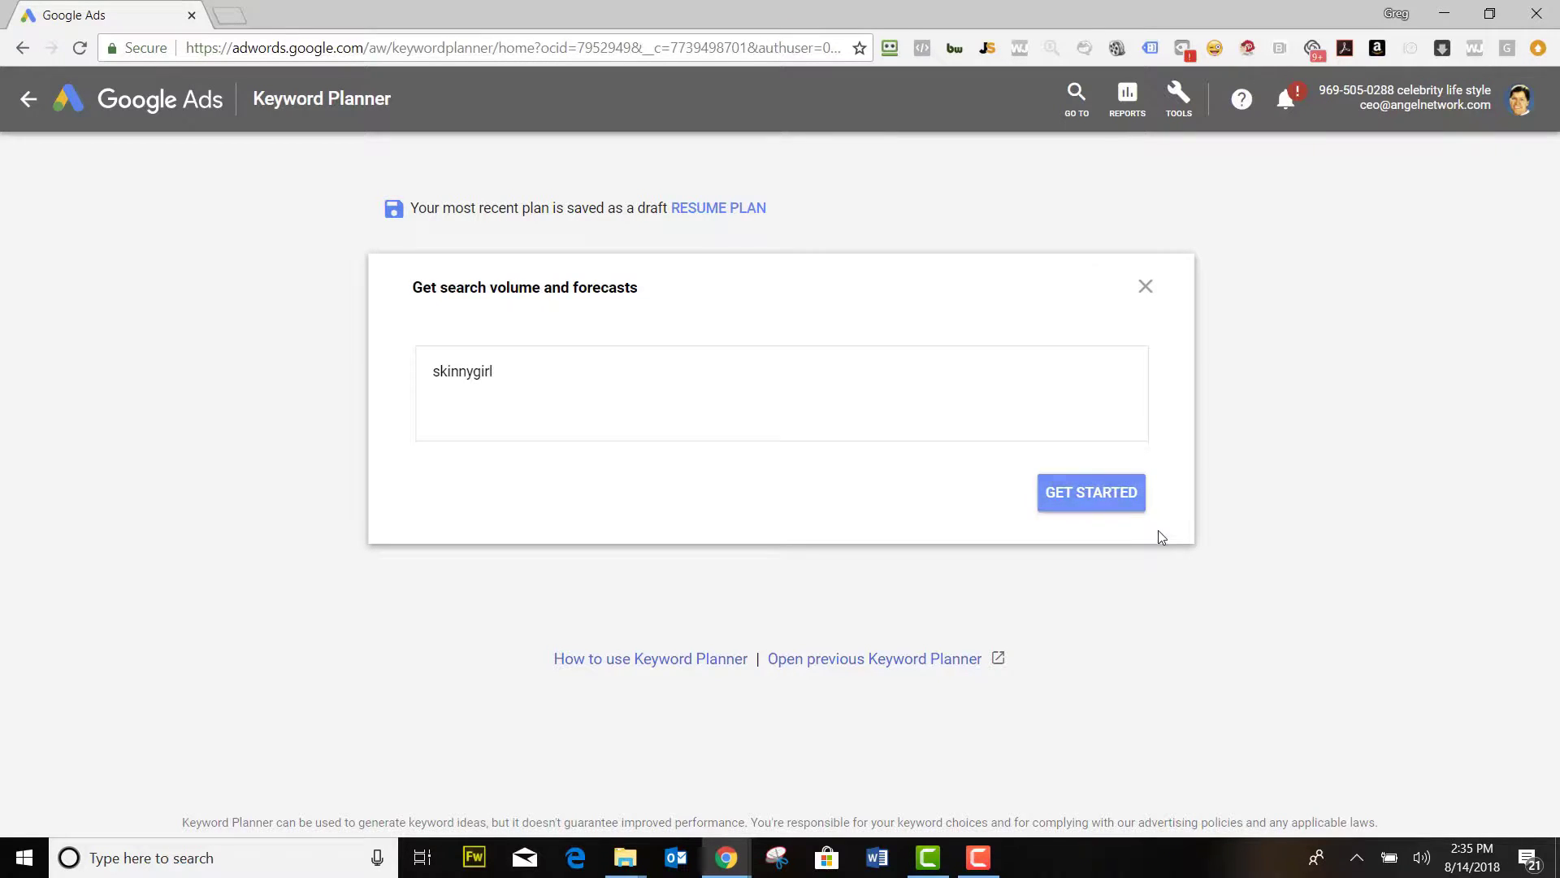
pyautogui.click(1105, 496)
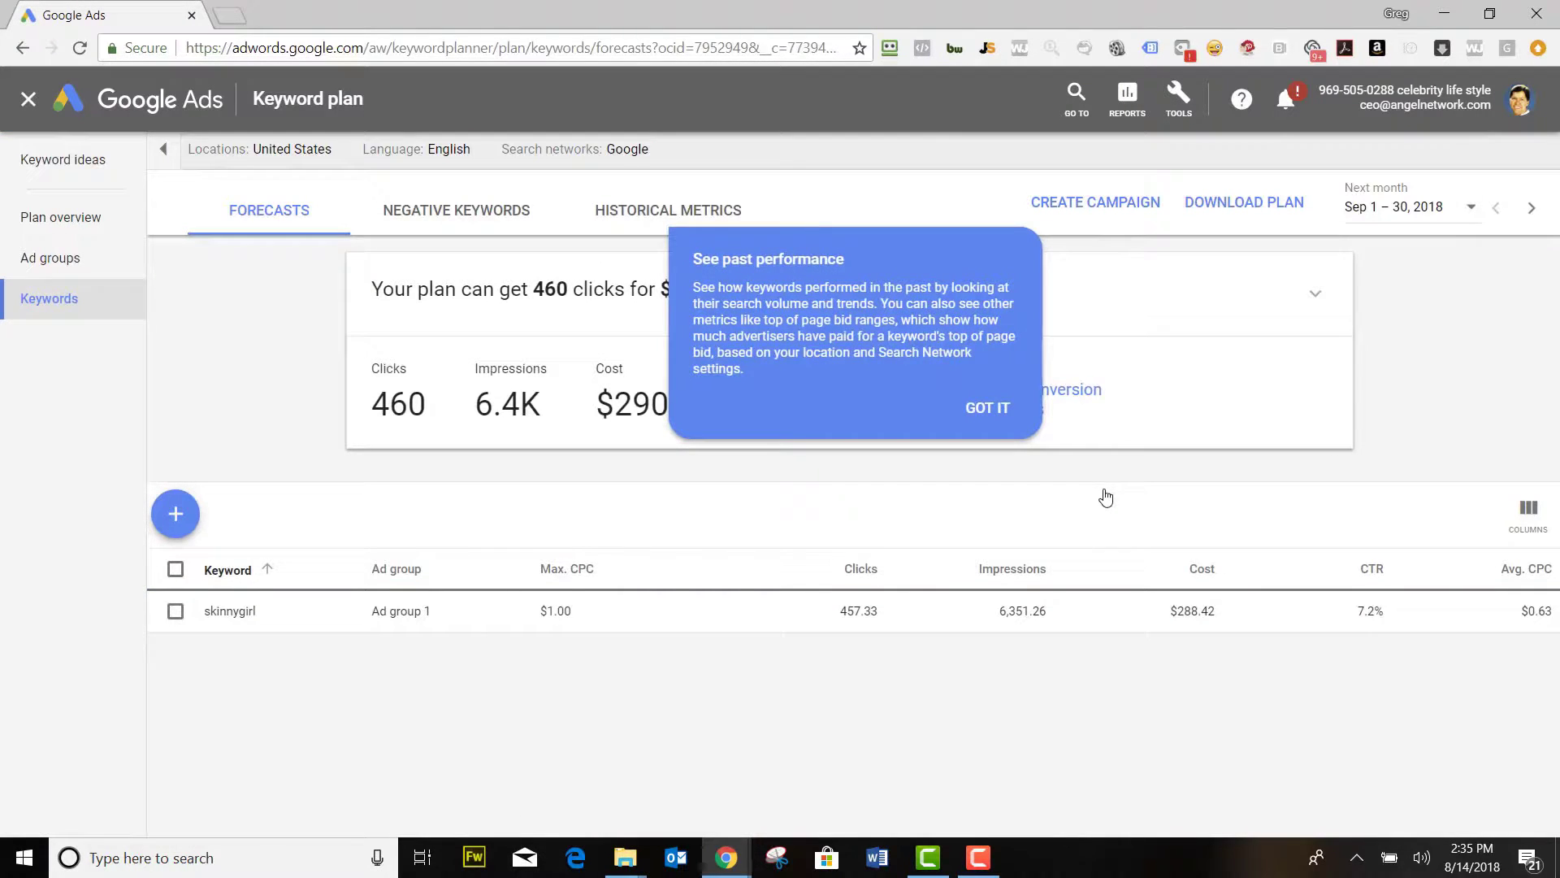
pyautogui.click(984, 407)
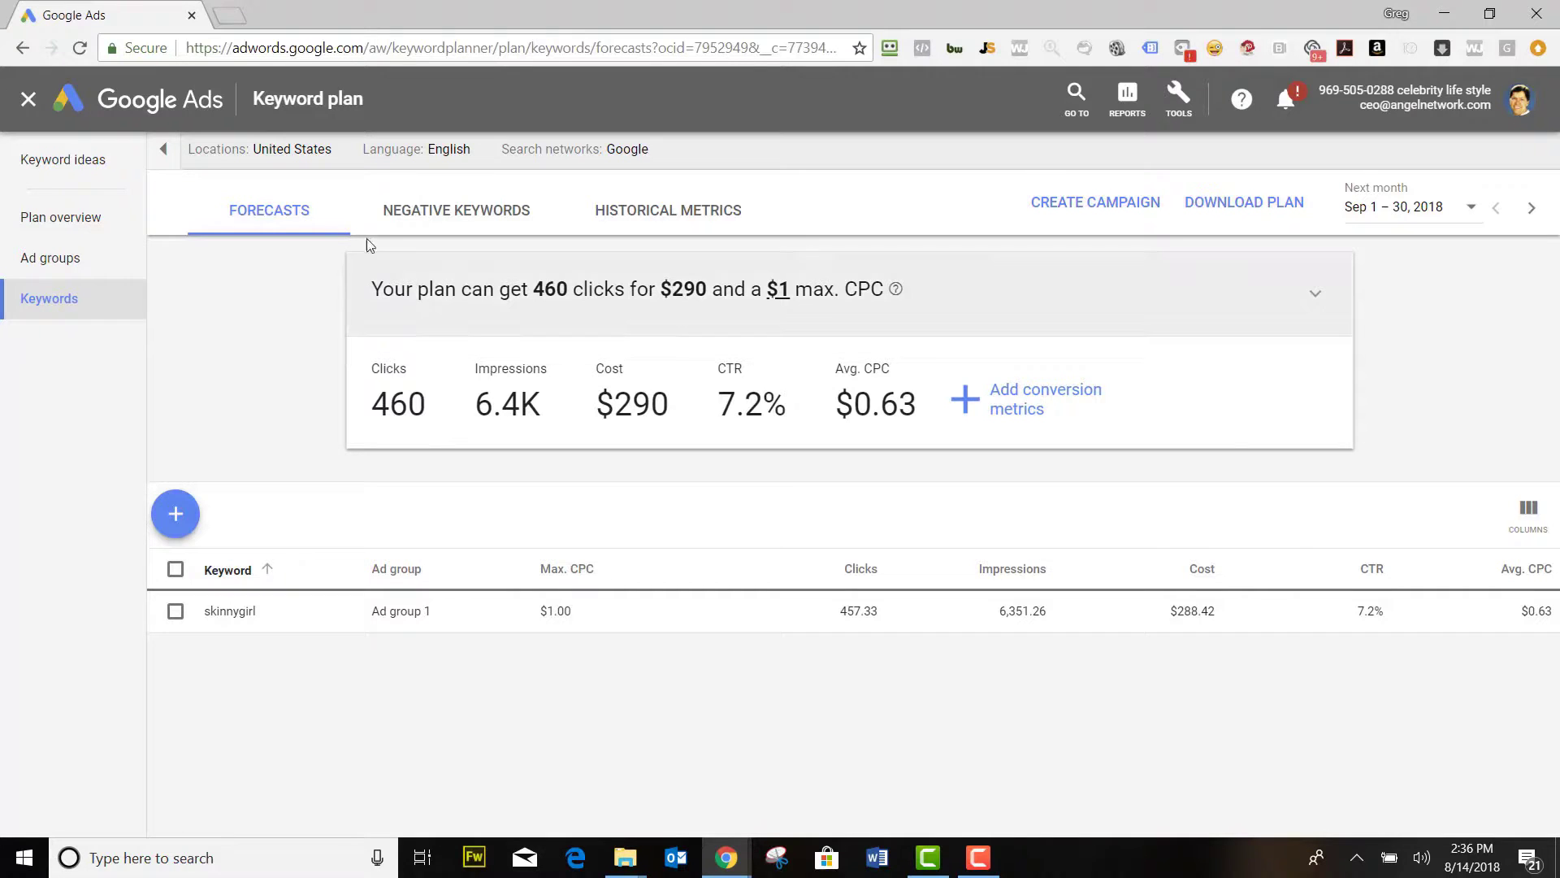
# Step: Return to the Keyword Planner start page, find keyword ideas for "skinnygirl" and review the listed ideas
pyautogui.click(23, 47)
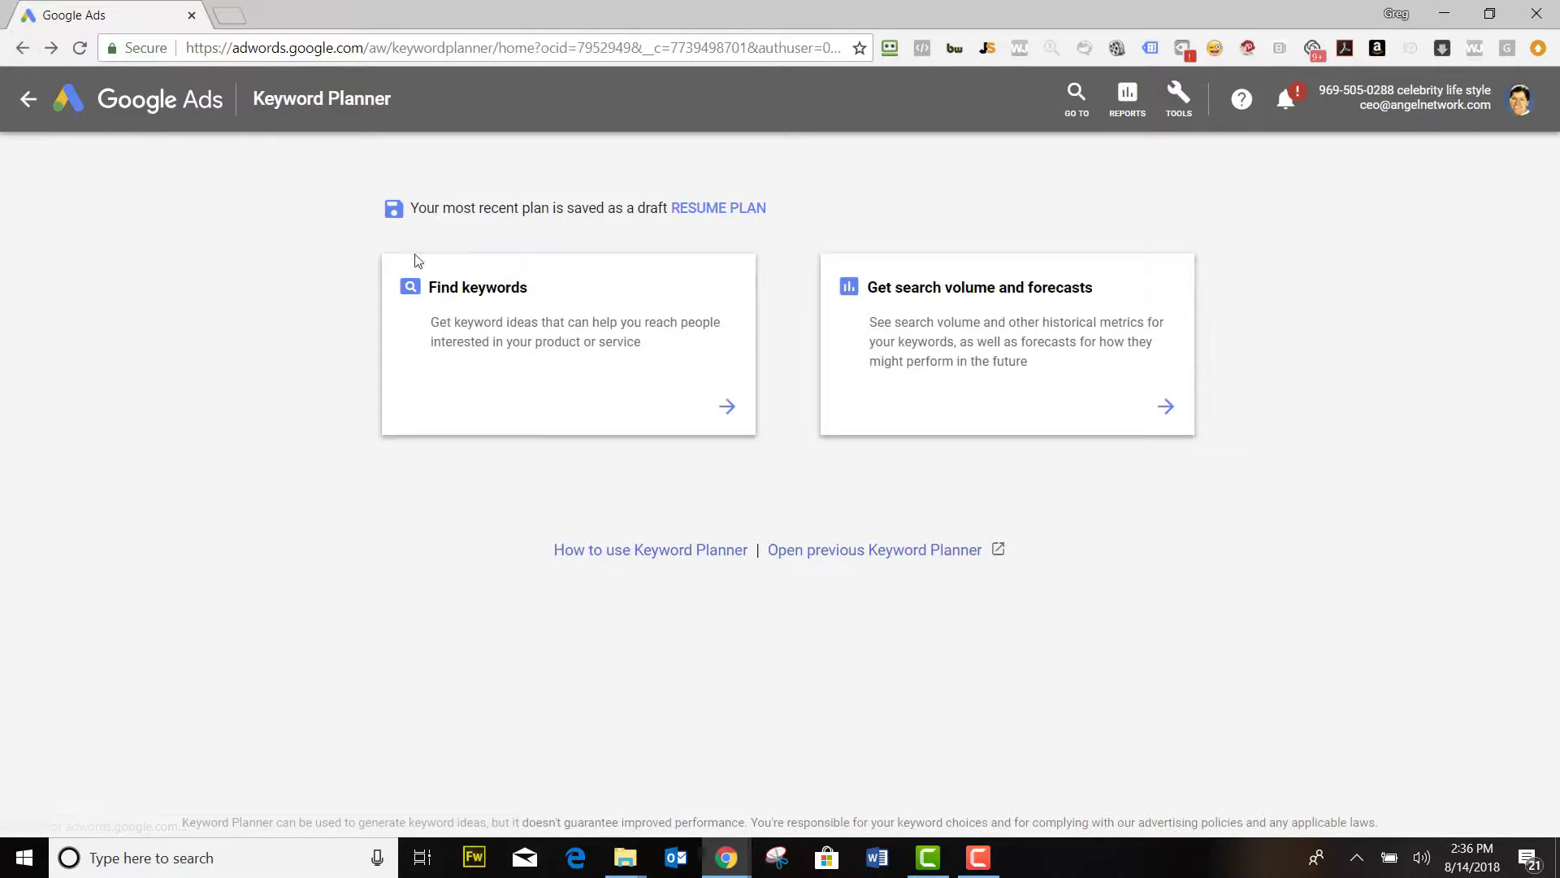
pyautogui.click(498, 299)
pyautogui.click(618, 380)
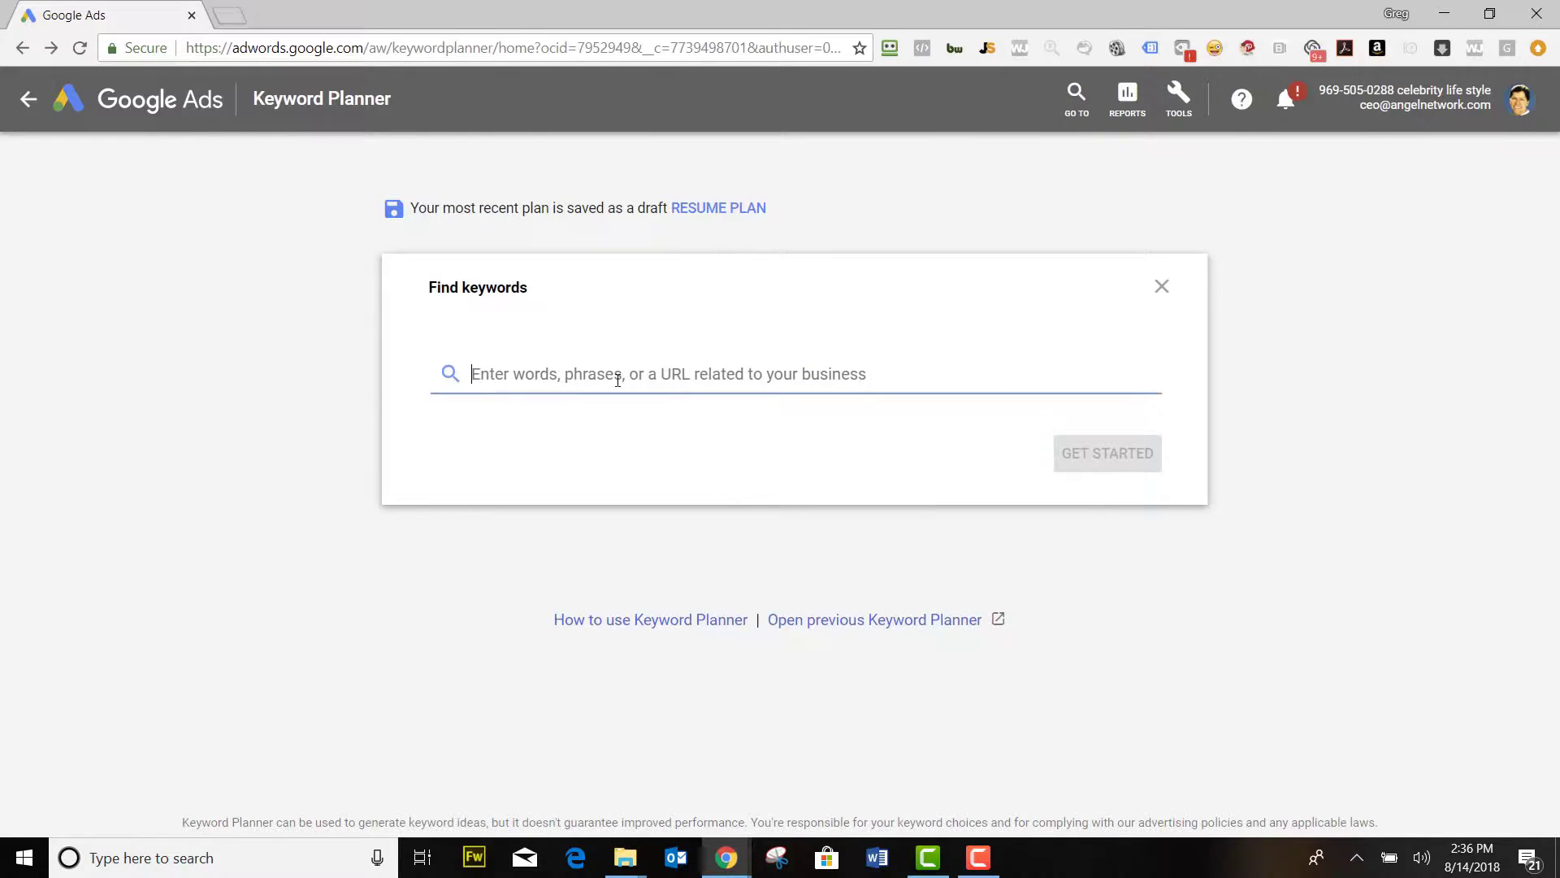
pyautogui.write('skinnygirl')
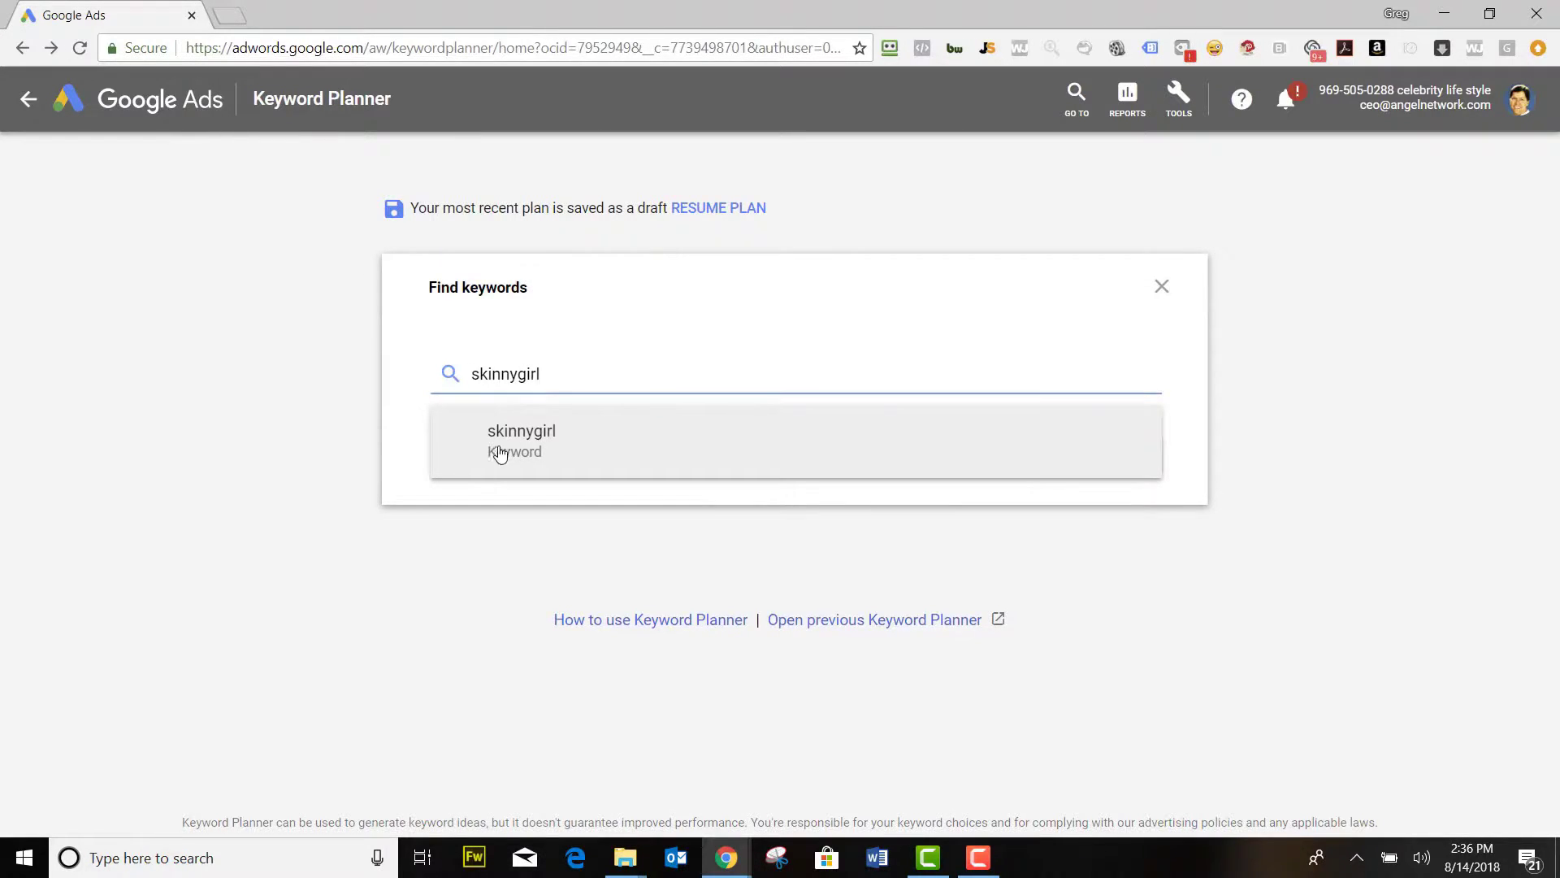
pyautogui.click(498, 446)
pyautogui.click(1081, 460)
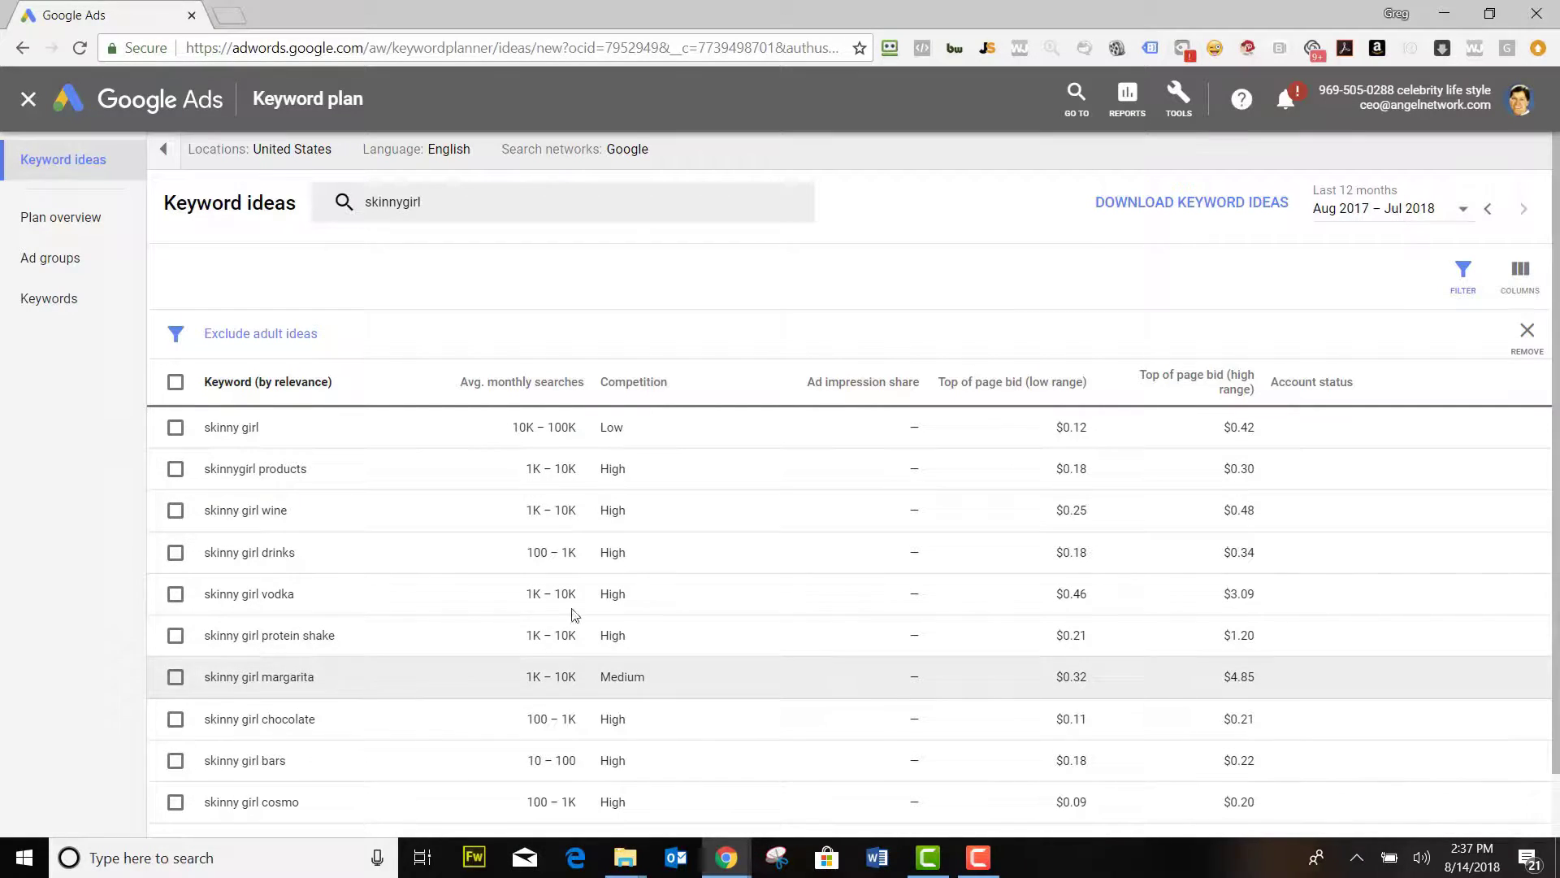
pyautogui.scroll(-1, 566, 525)
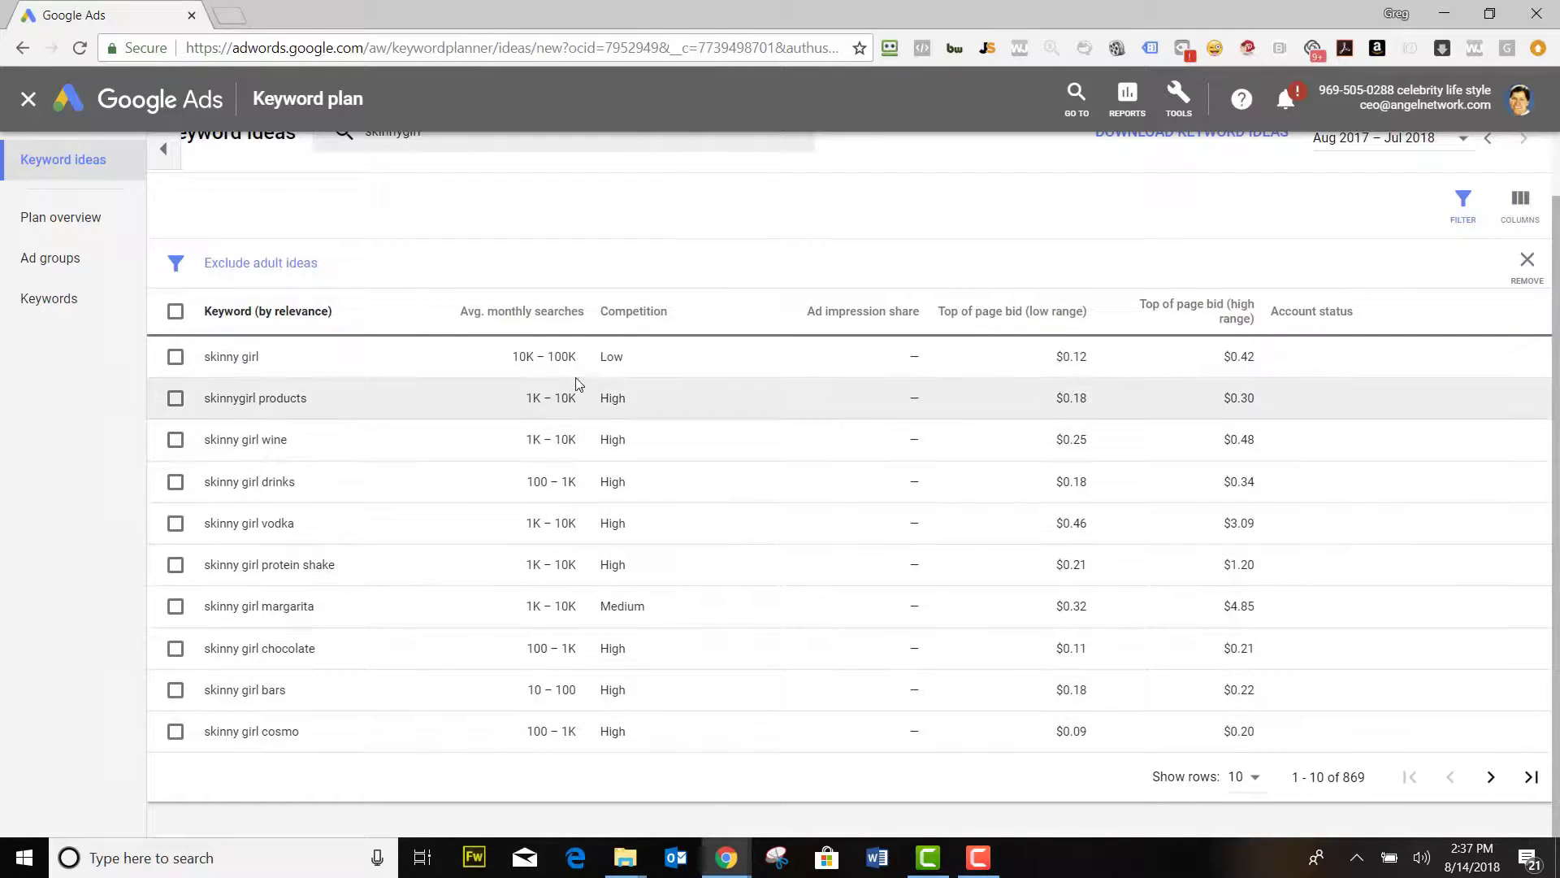
# Step: Copy the keyword idea "skinnygirl products" and run a Google search for it in a new browser tab
pyautogui.scroll(1, 639, 450)
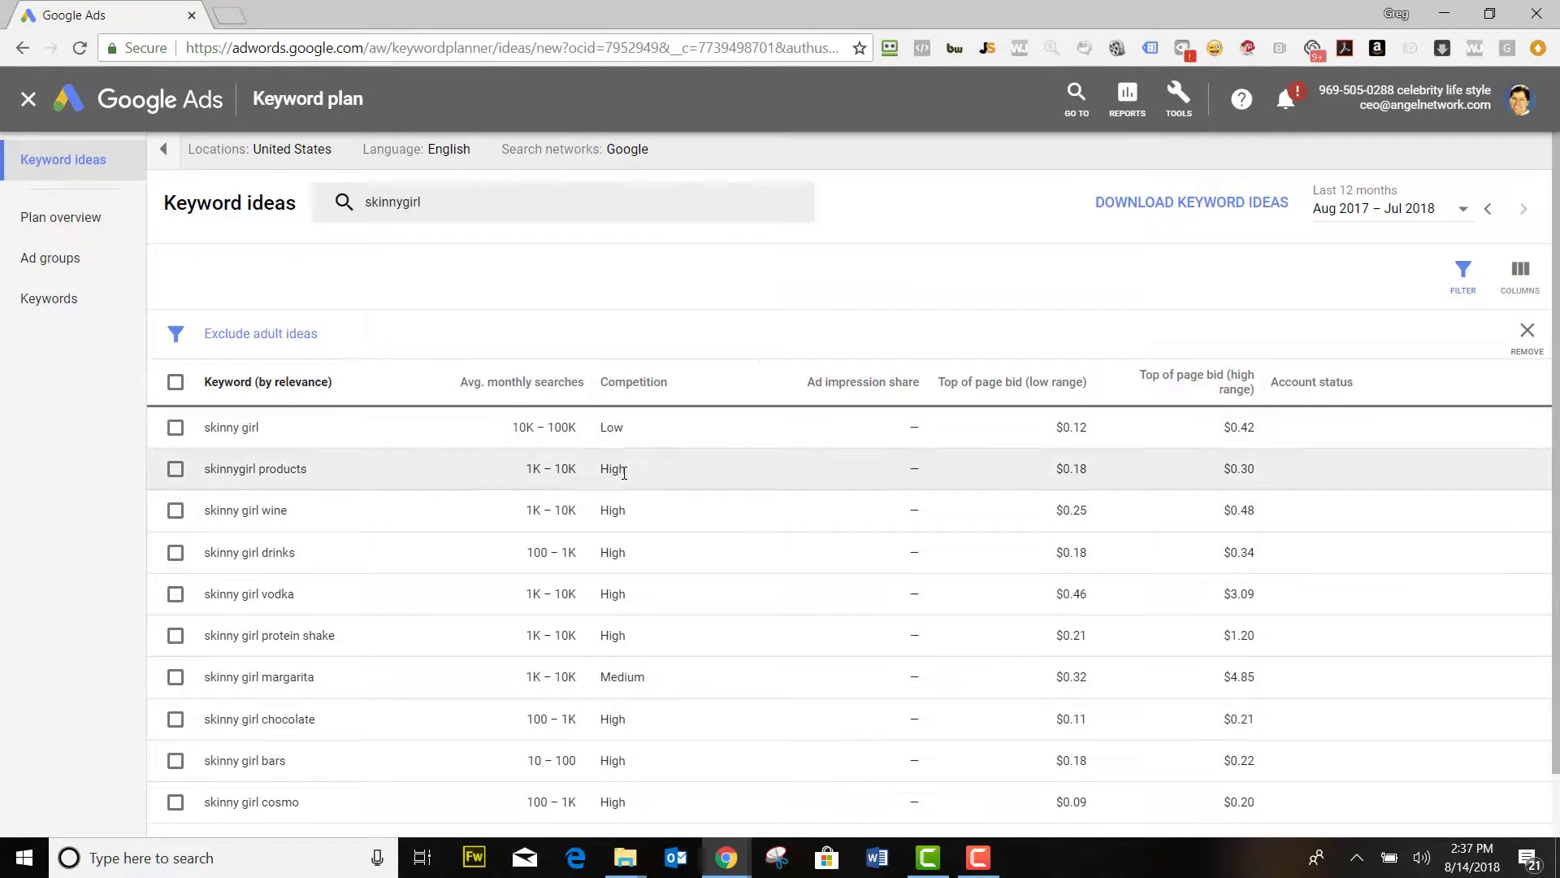
pyautogui.moveTo(325, 475); pyautogui.dragTo(198, 472)
pyautogui.hotkey('ctrl', 'c')
pyautogui.rightClick(245, 471)
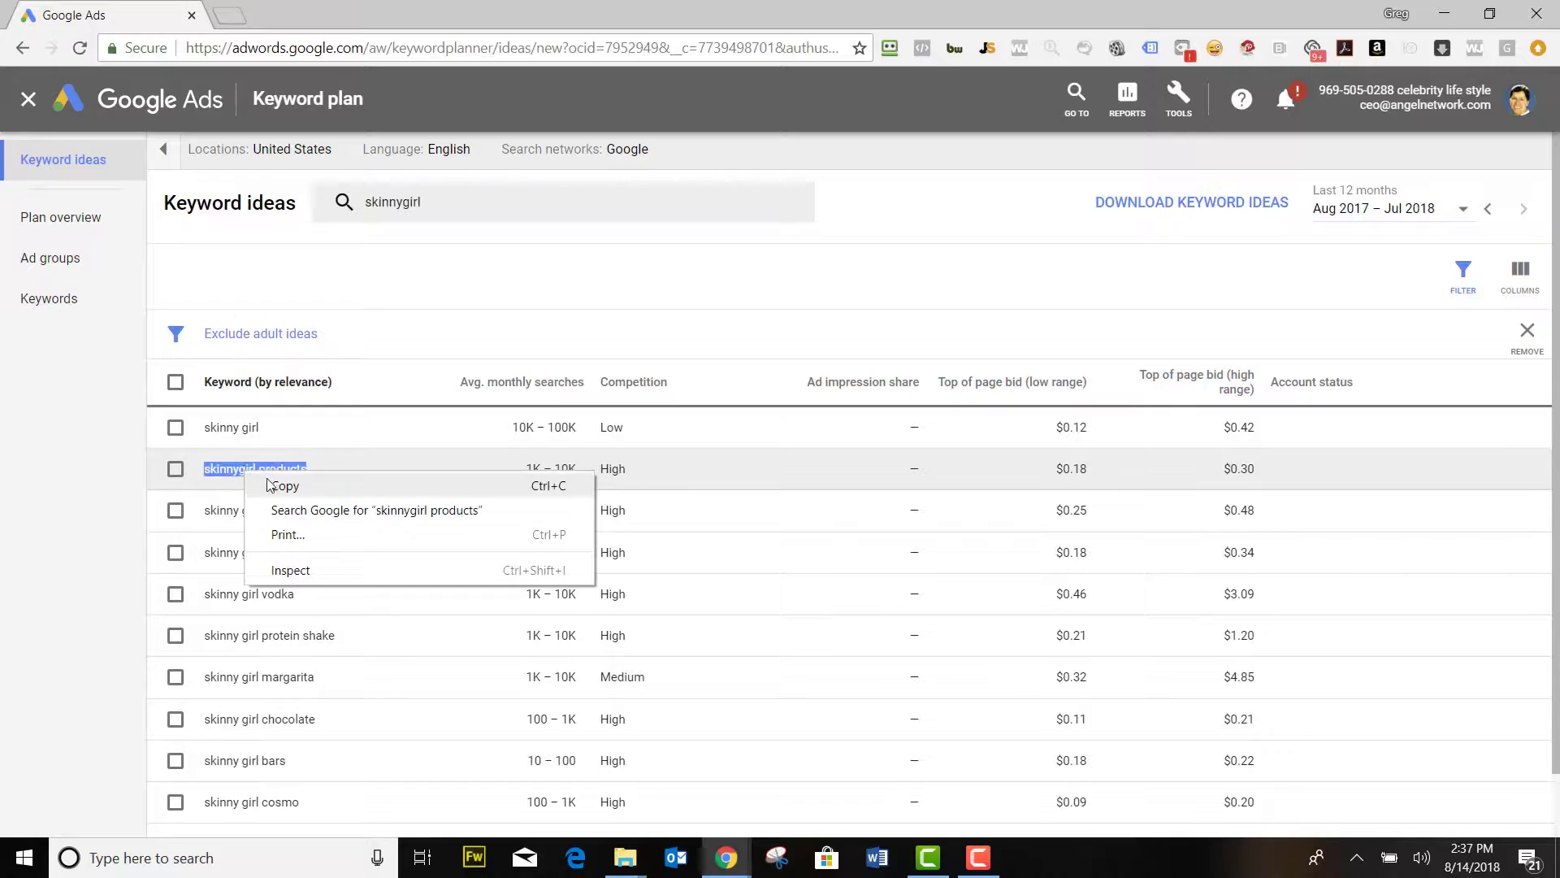
pyautogui.click(275, 486)
pyautogui.click(229, 15)
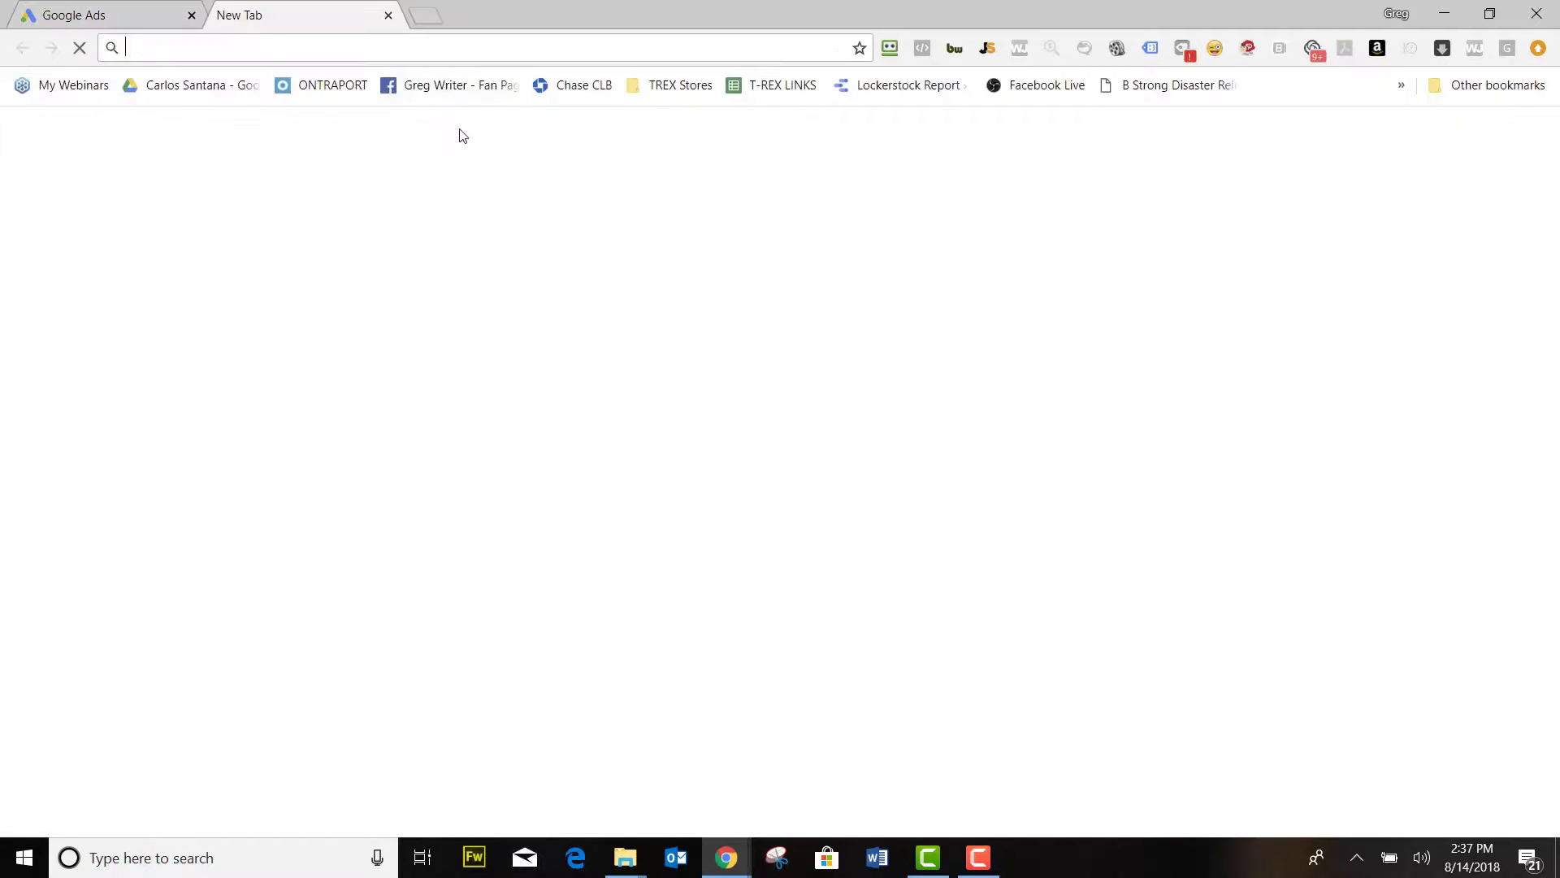
pyautogui.click(746, 425)
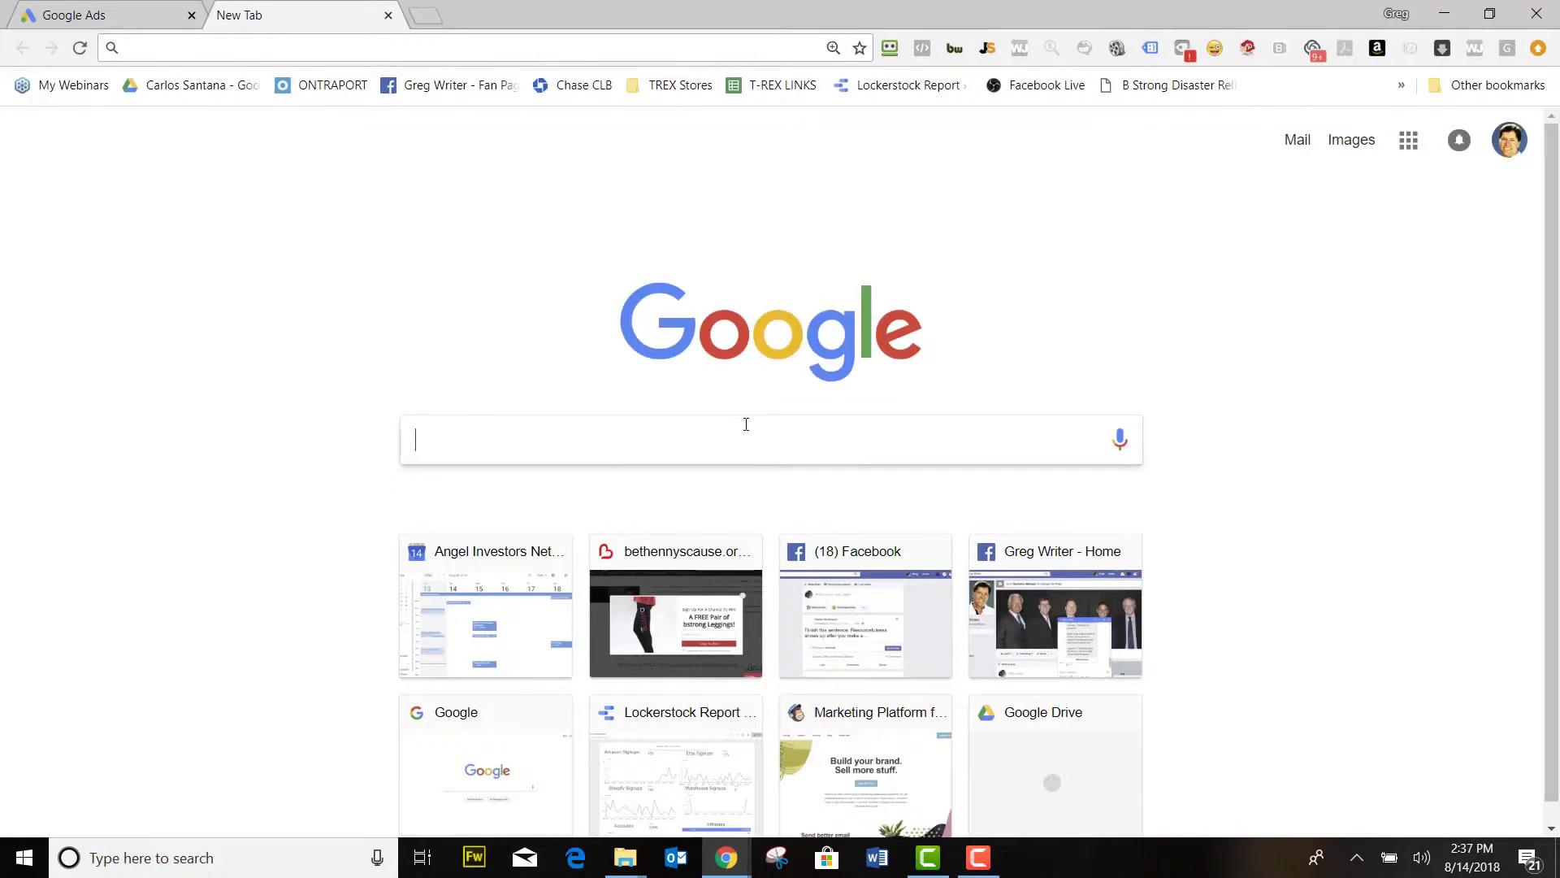
pyautogui.hotkey('ctrl', 'v')
pyautogui.press('Return')
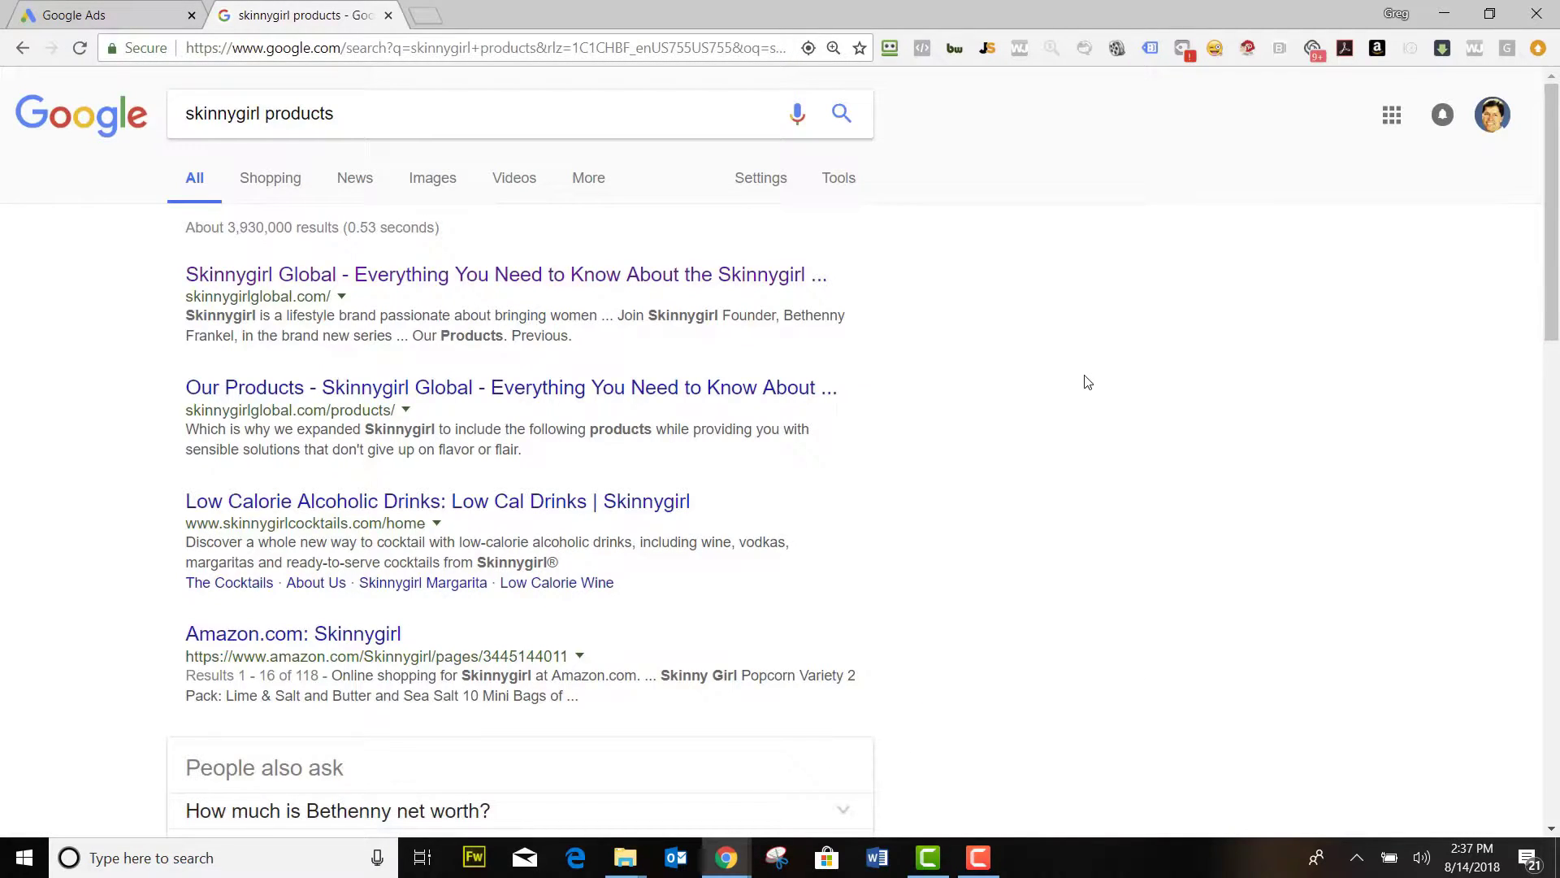
# Step: Examine the Google results for "skinnygirl products" to see which sites and related questions are listed
pyautogui.scroll(-15, 1085, 378)
pyautogui.scroll(10, 1068, 404)
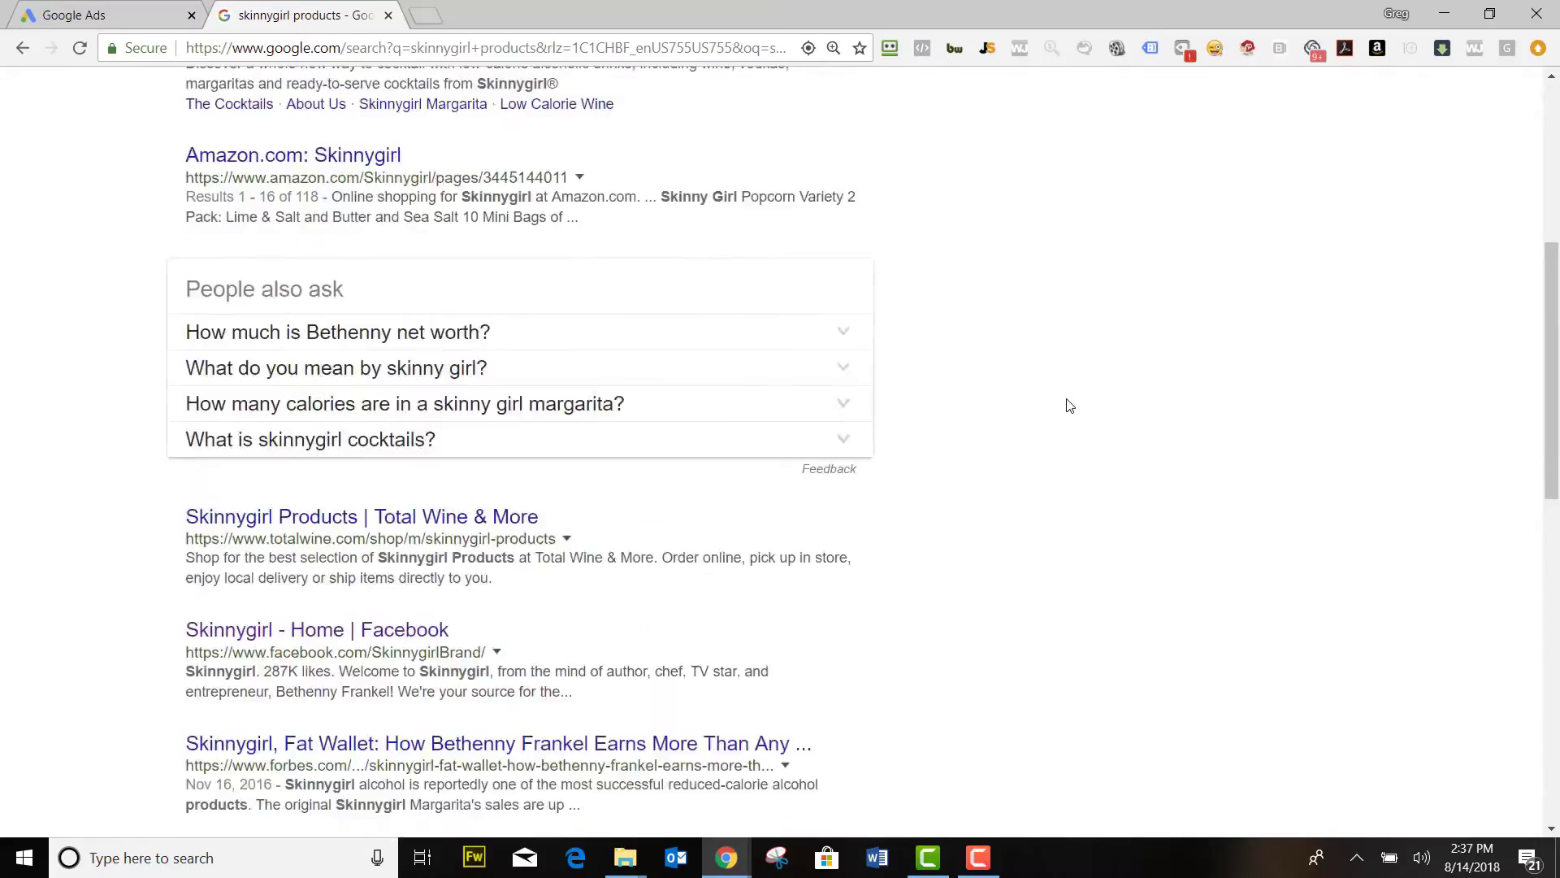
pyautogui.scroll(6, 1070, 405)
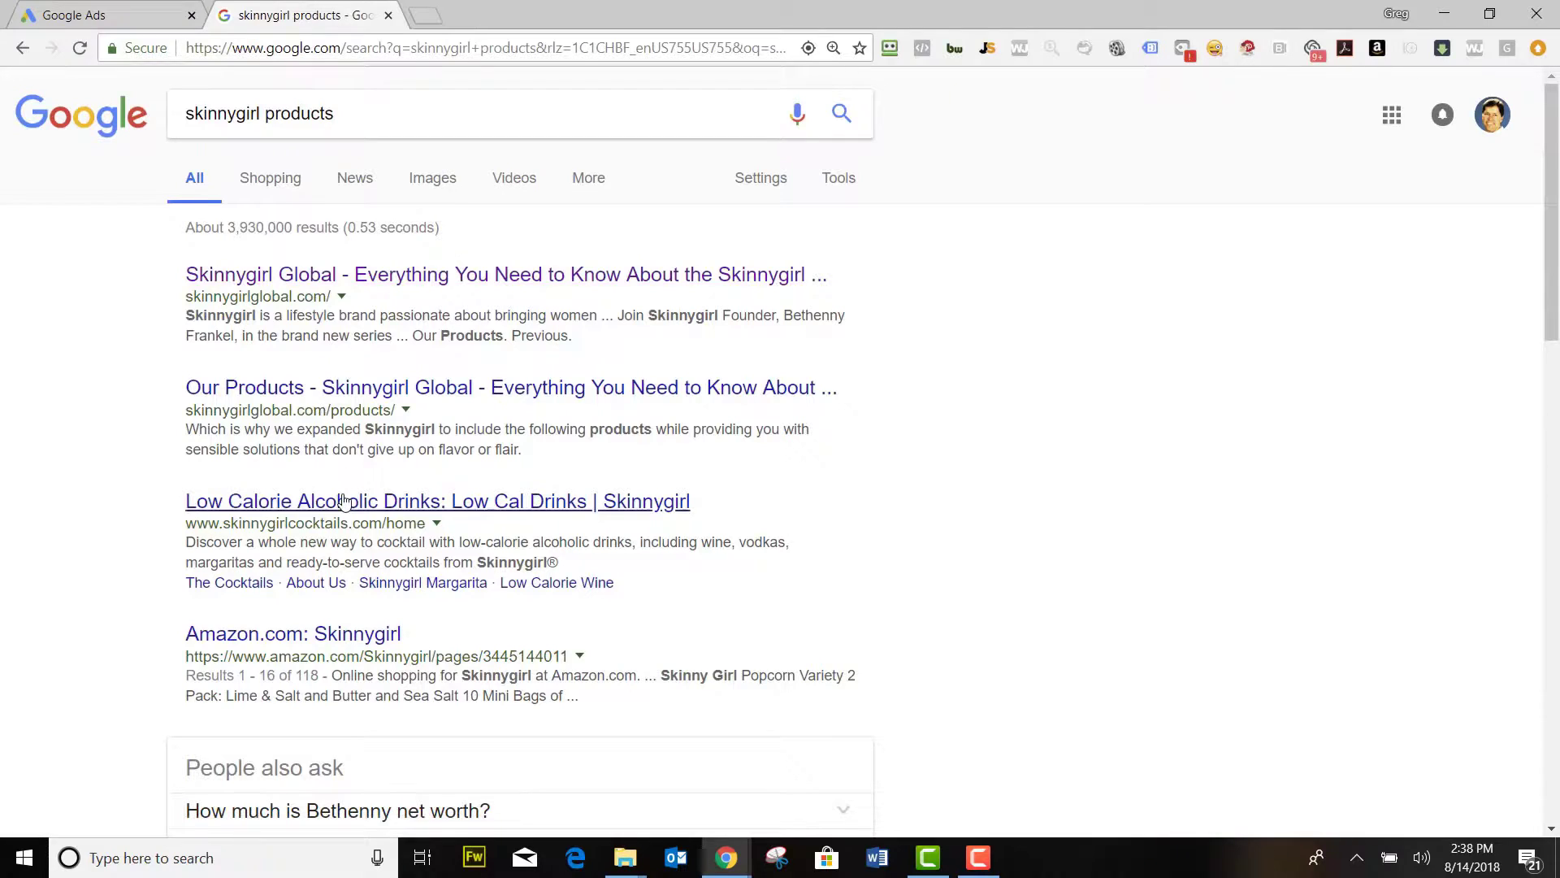
pyautogui.scroll(-3, 707, 577)
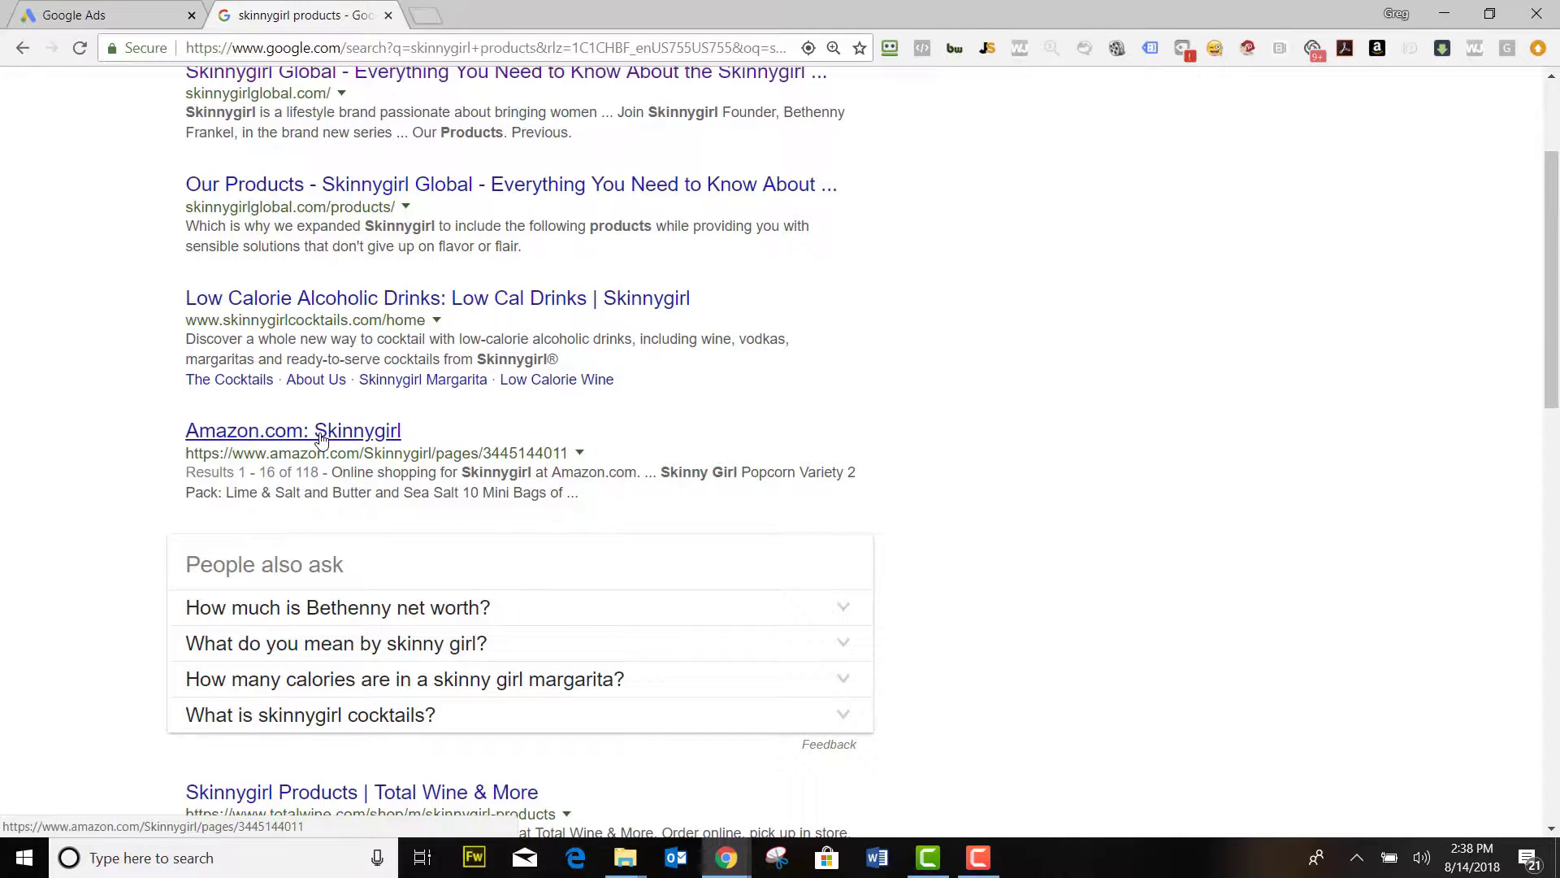
pyautogui.scroll(-3, 1306, 492)
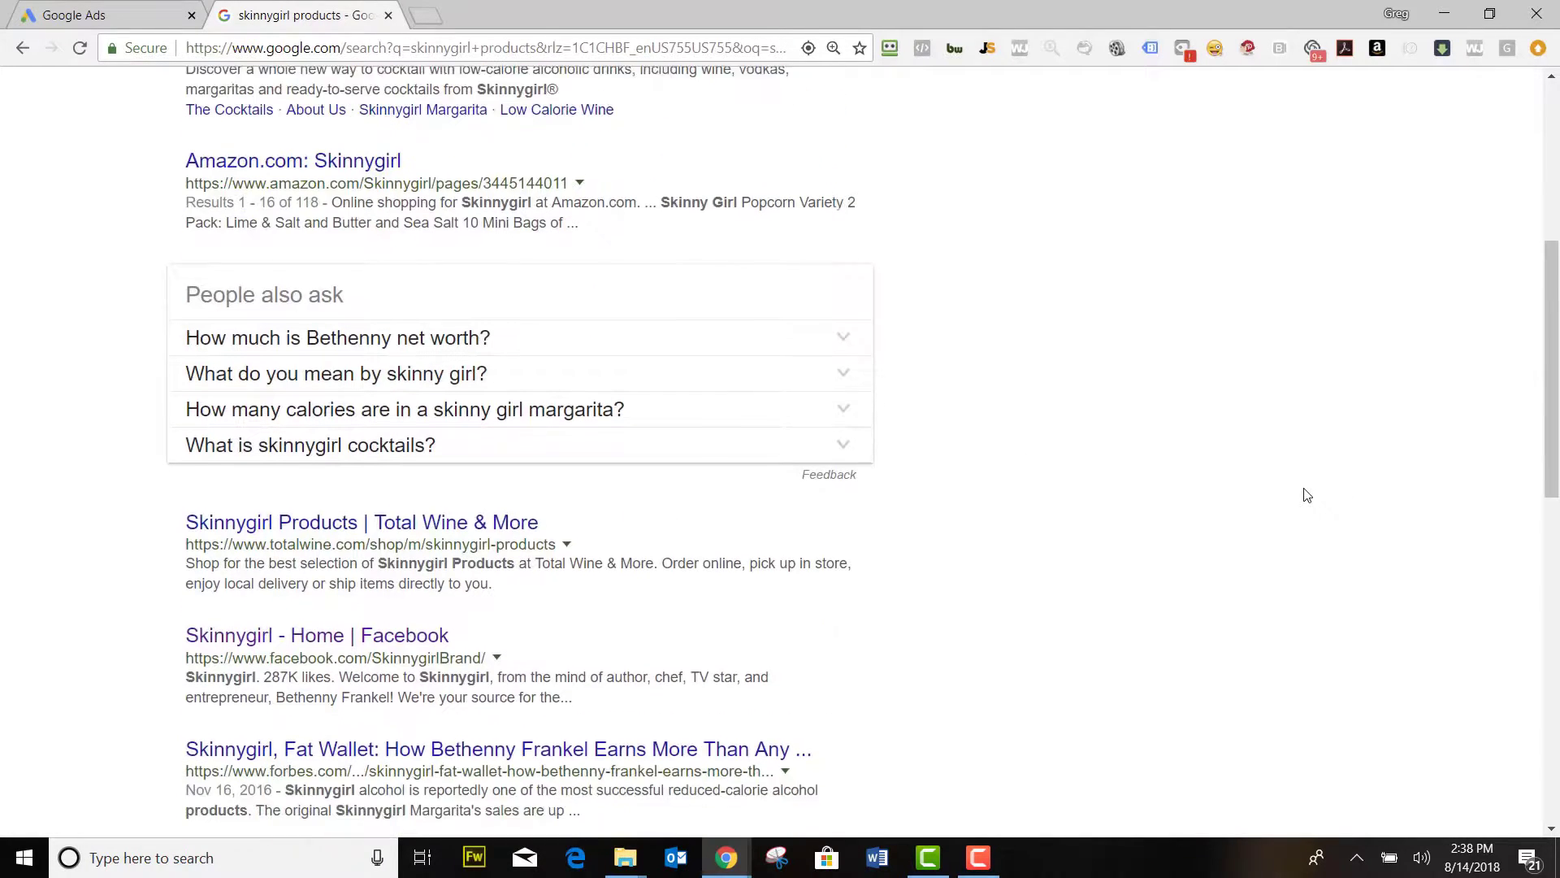
pyautogui.scroll(-1, 1306, 495)
pyautogui.scroll(5, 1306, 495)
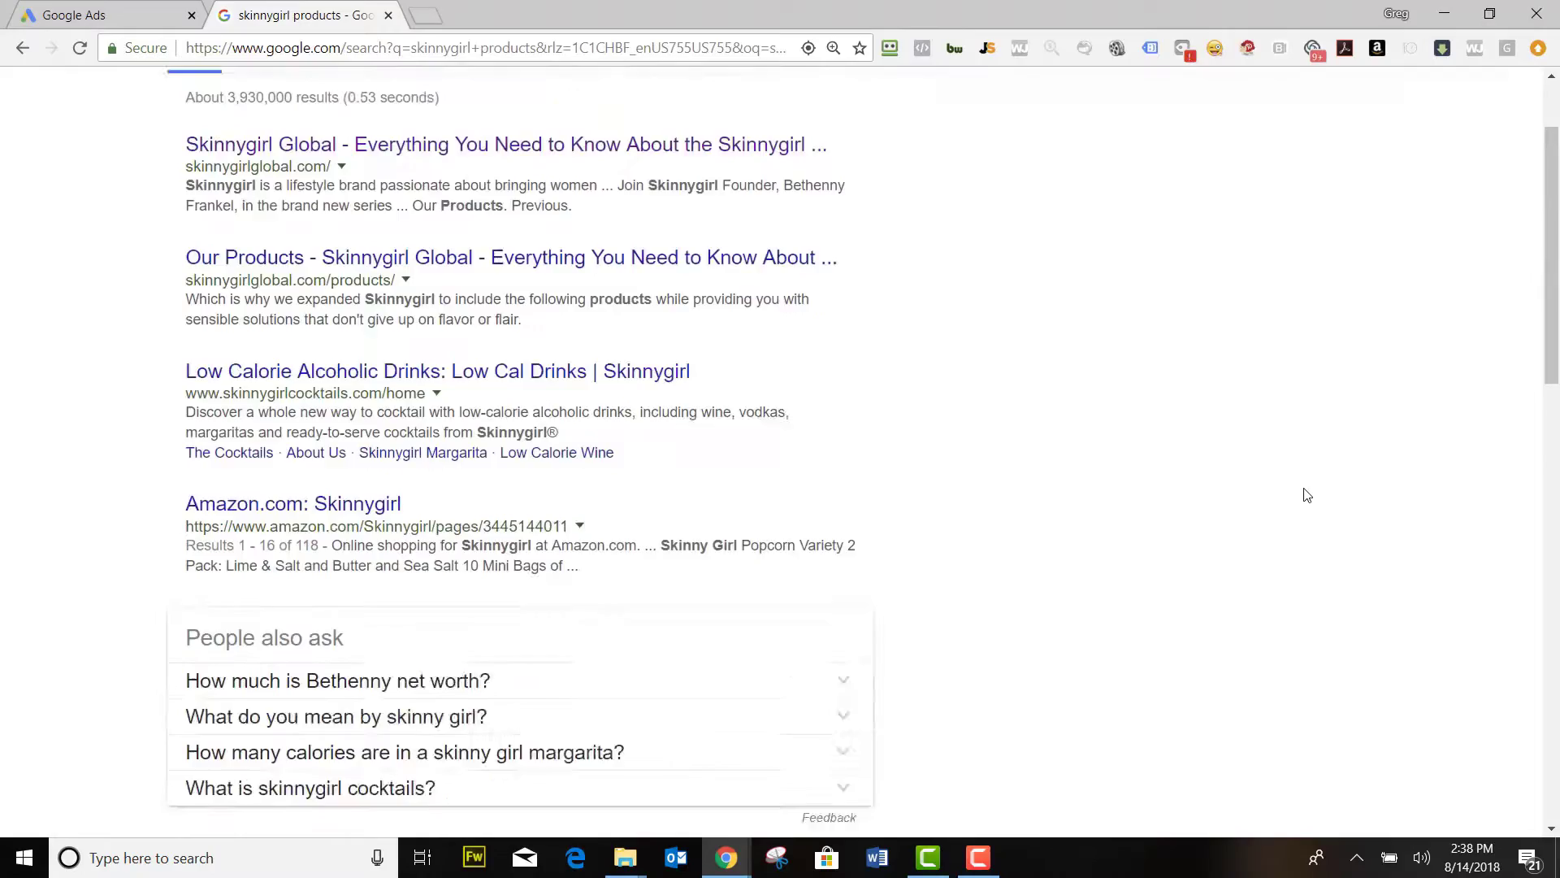
pyautogui.scroll(2, 1306, 495)
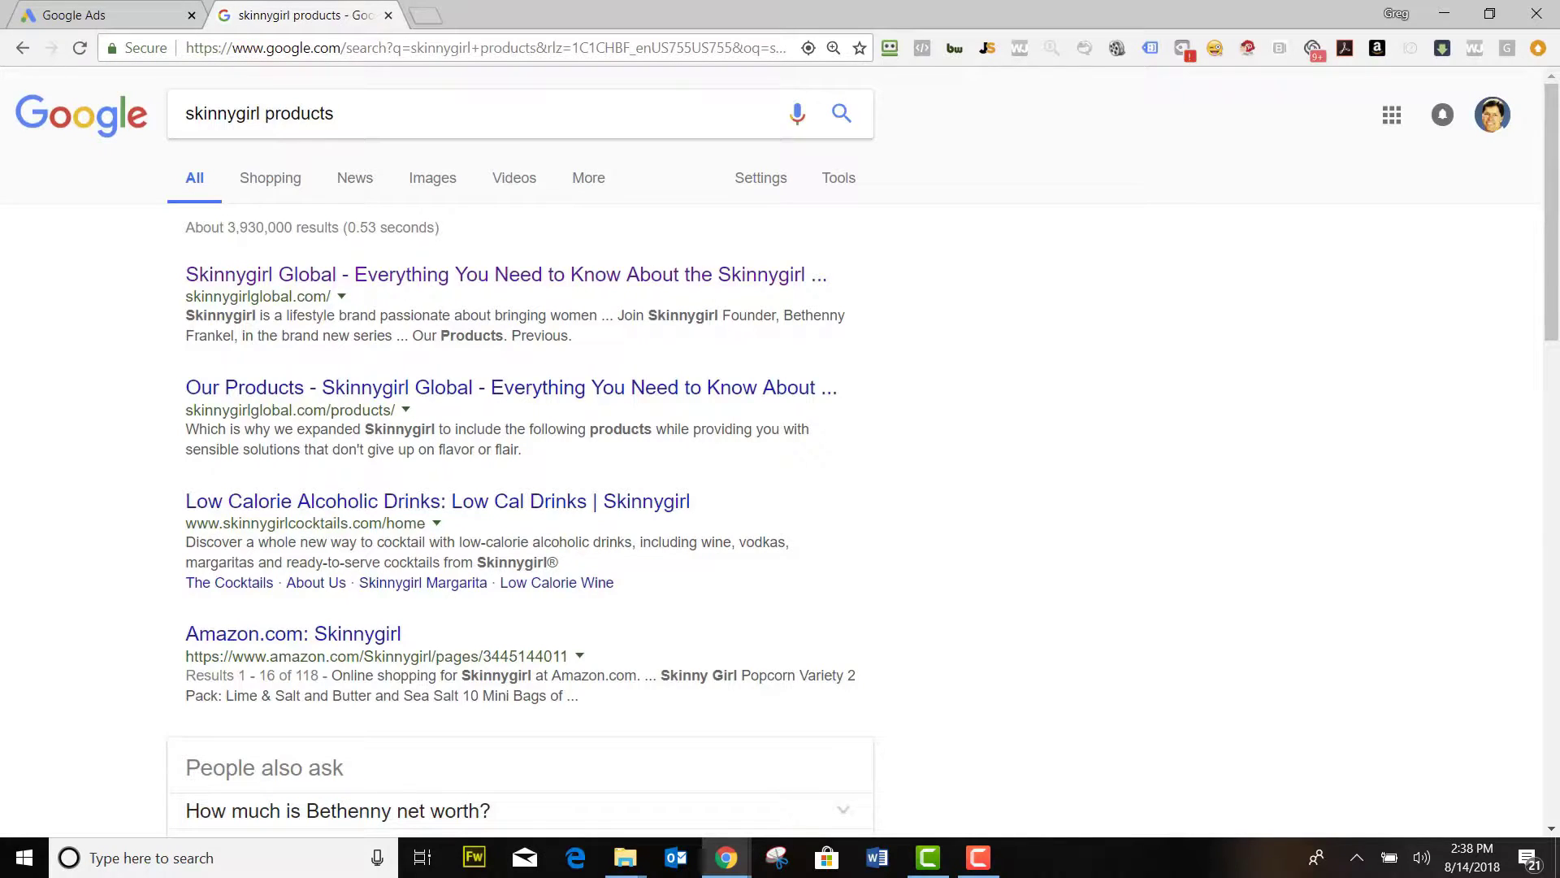
# Step: Return to the Keyword Planner ideas and replace the keyword "skinnygirl" with "custom leggings" to get new ideas
pyautogui.click(79, 16)
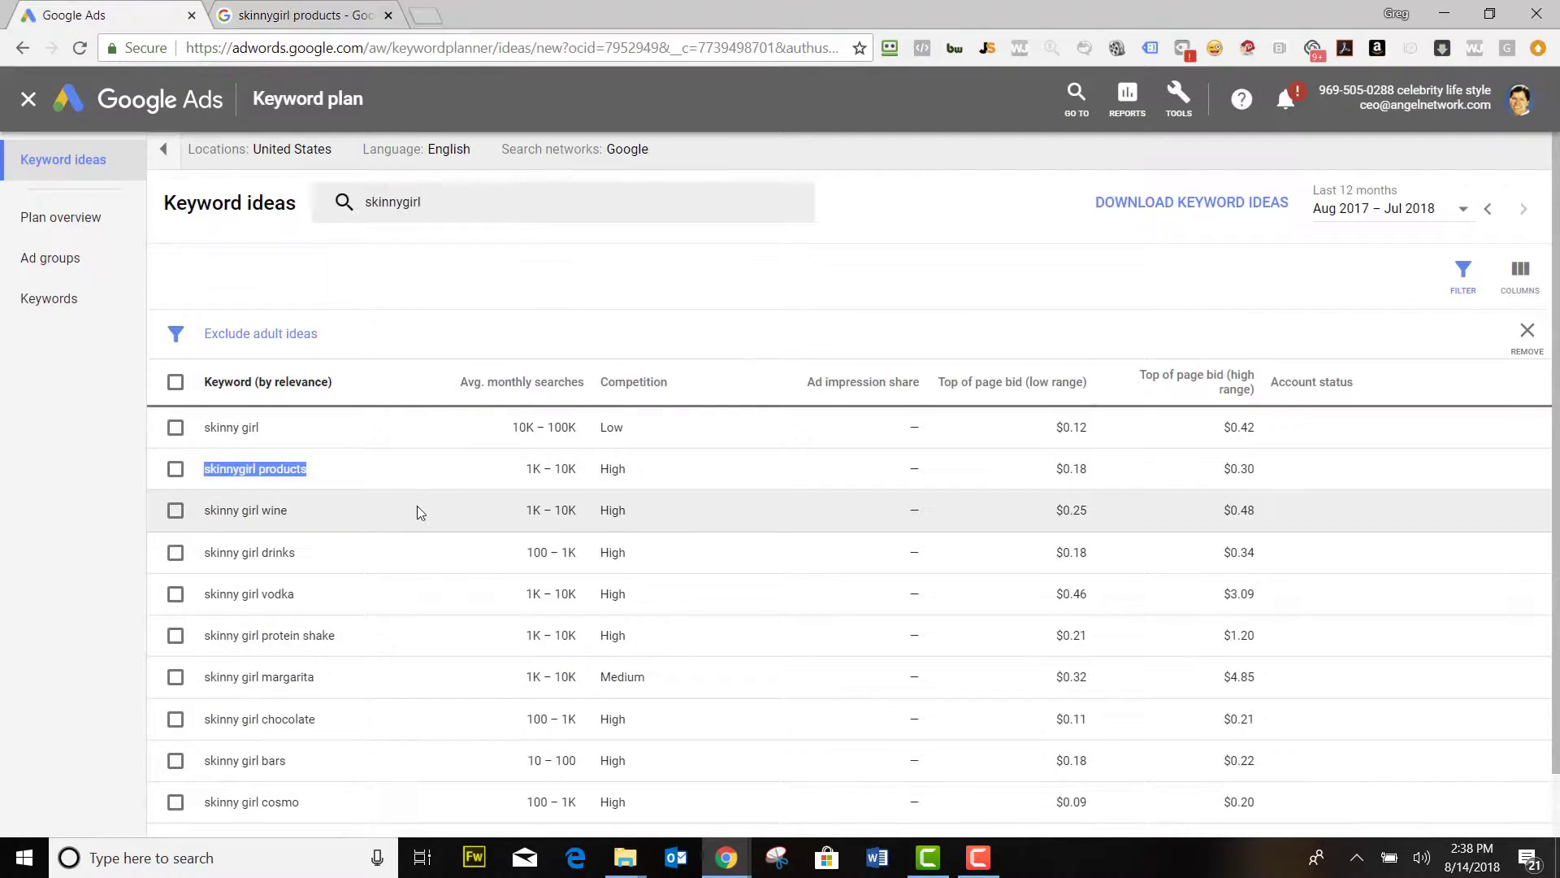
pyautogui.click(397, 205)
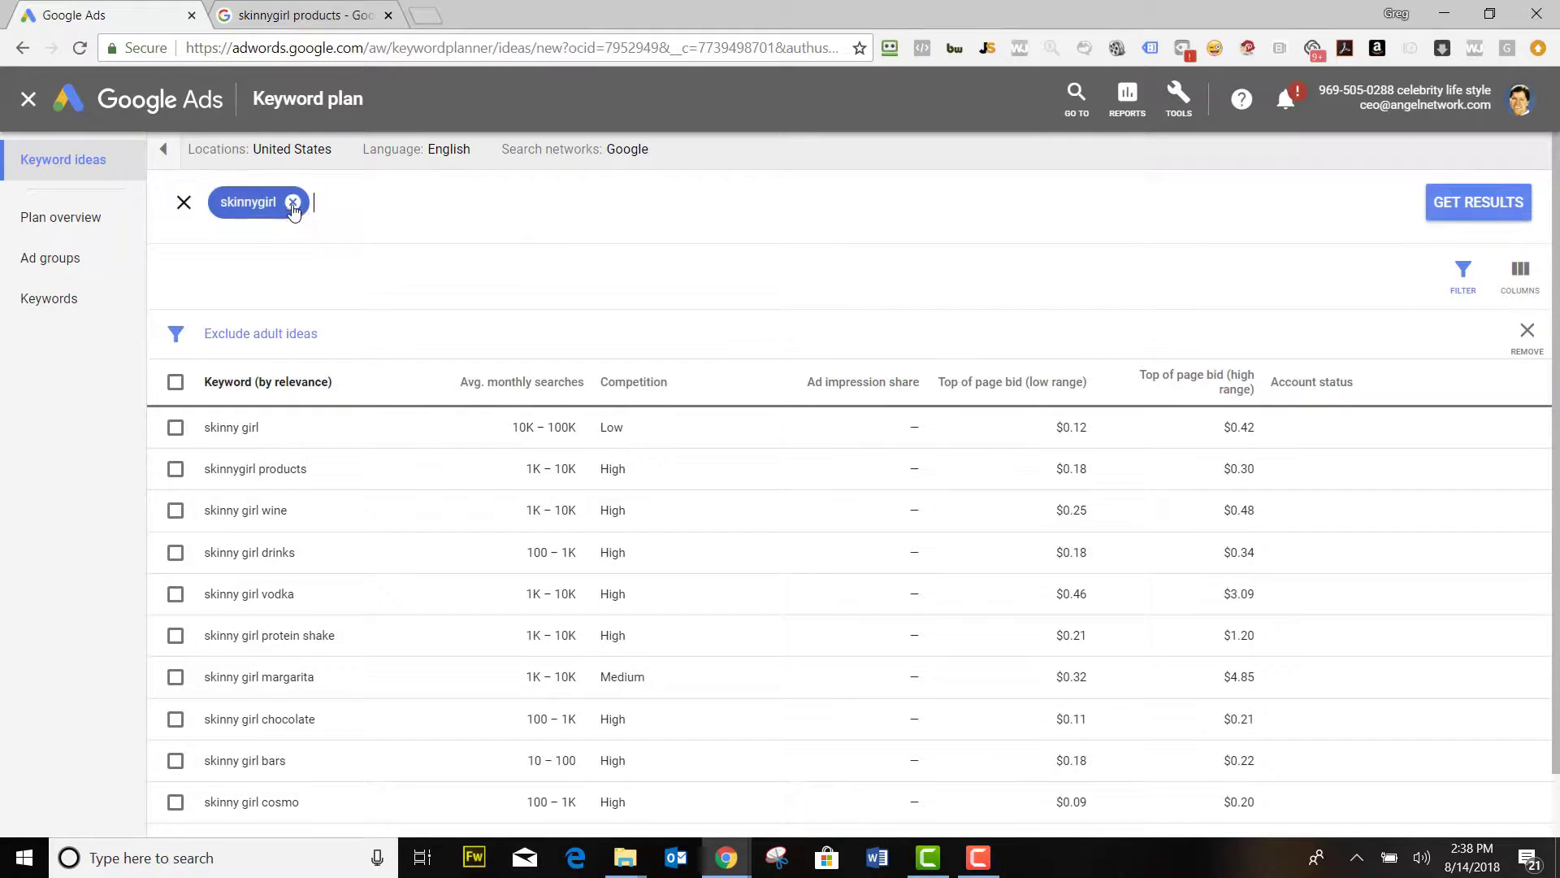
pyautogui.click(293, 203)
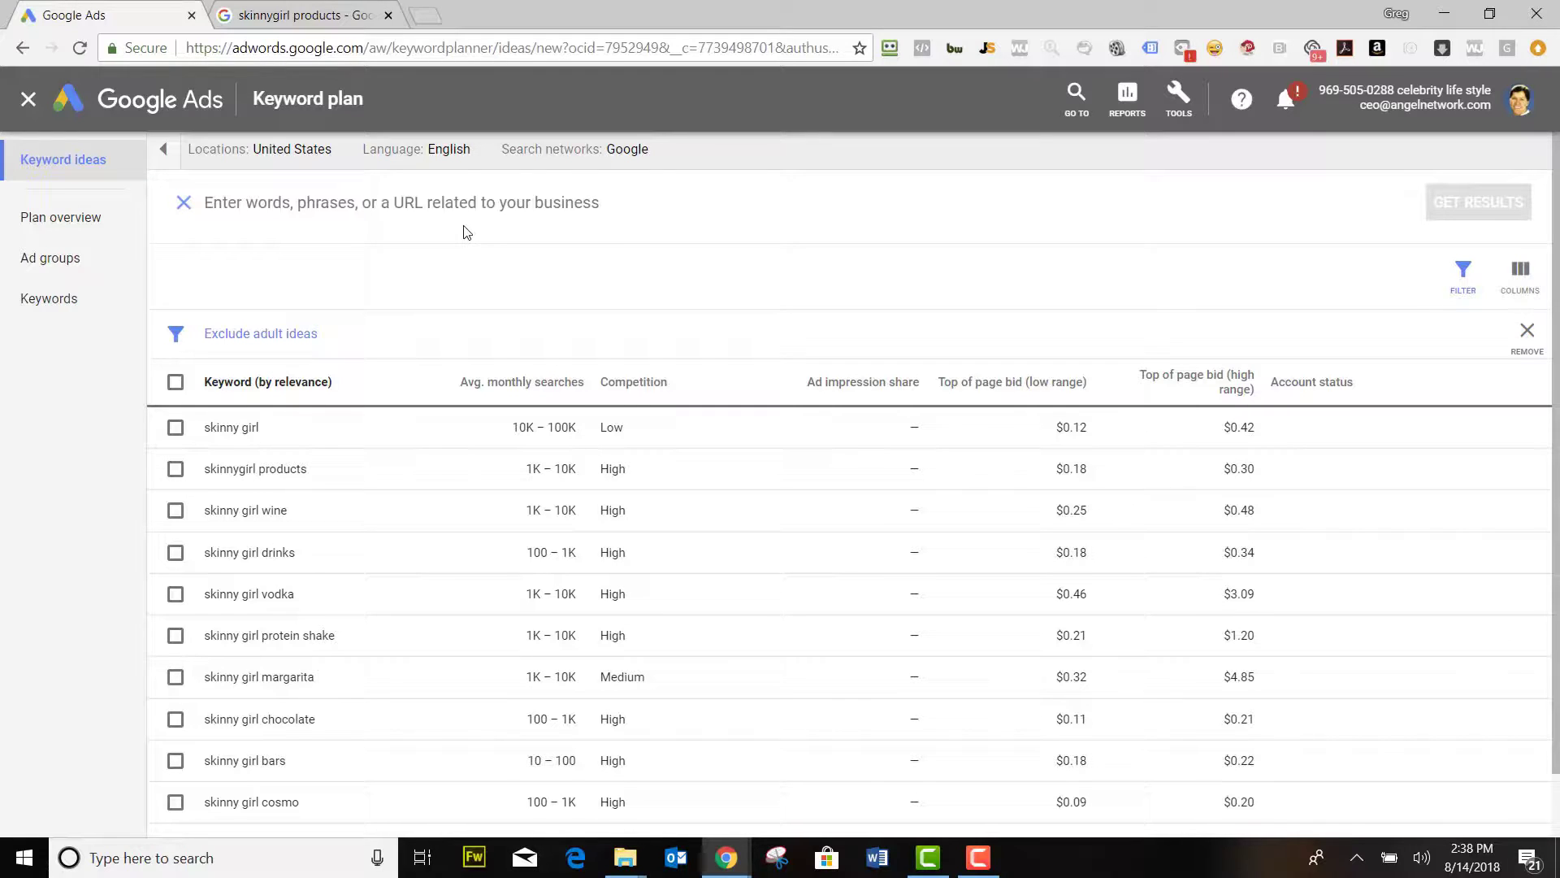
pyautogui.write('cu')
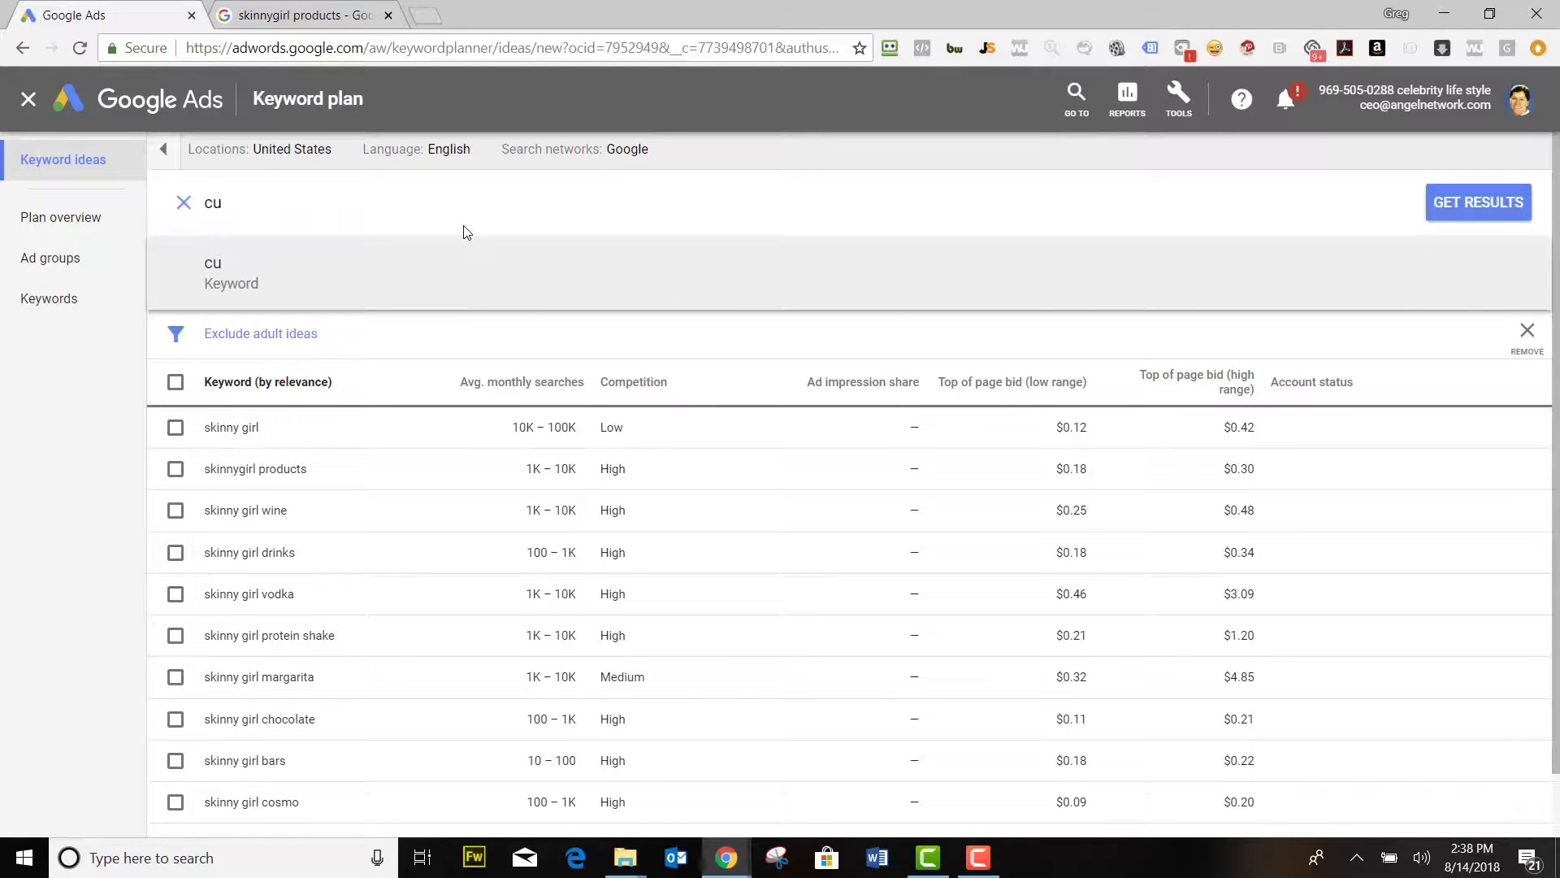
pyautogui.press('BackSpace')
pyautogui.press('BackSpace')
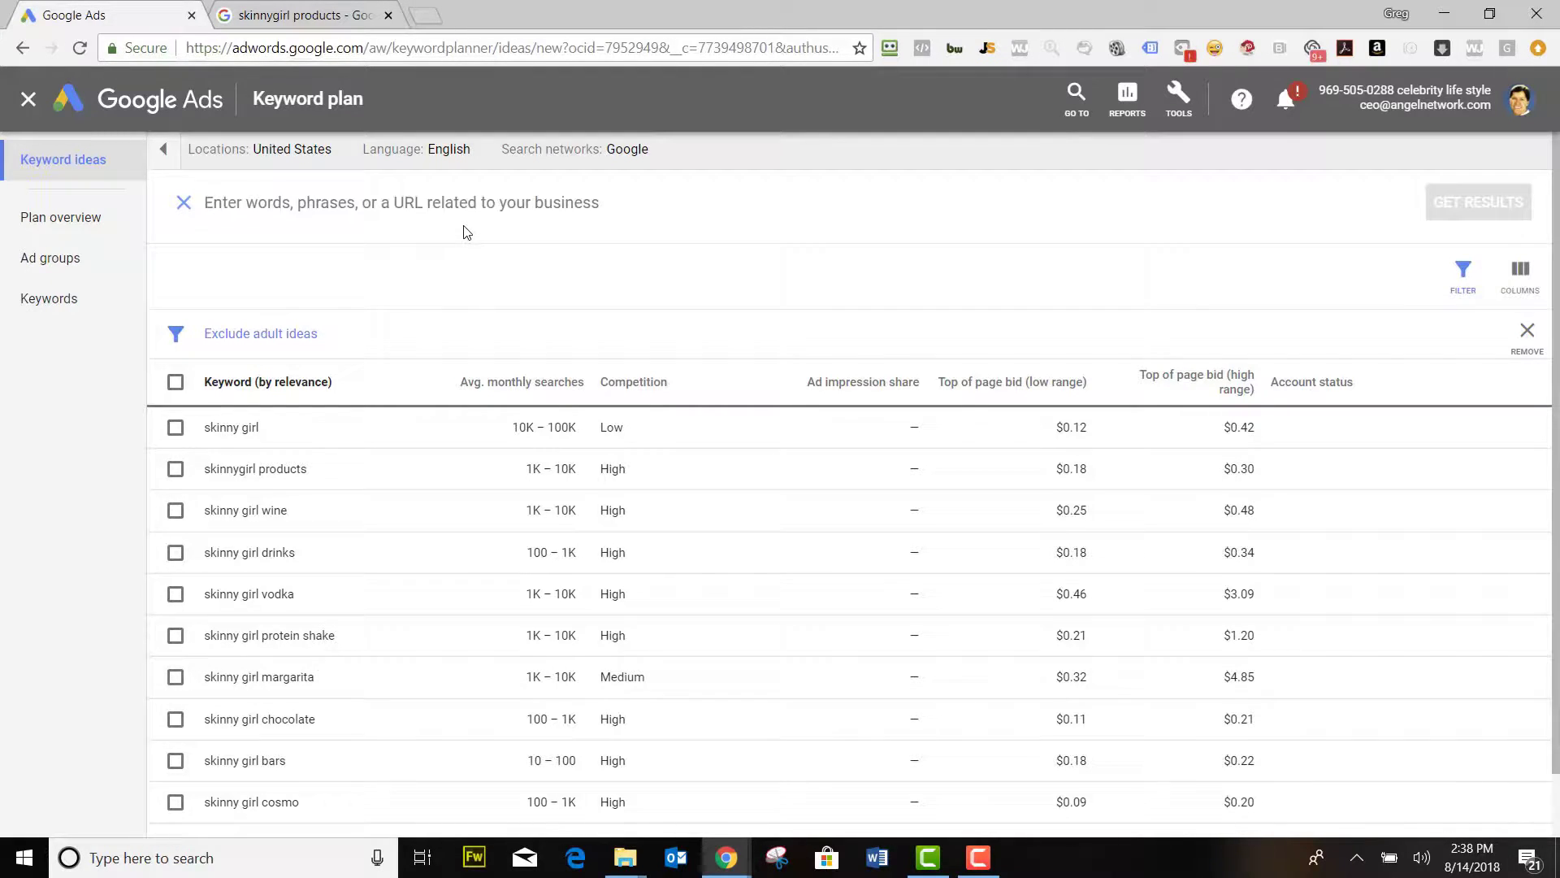
pyautogui.write('custom le')
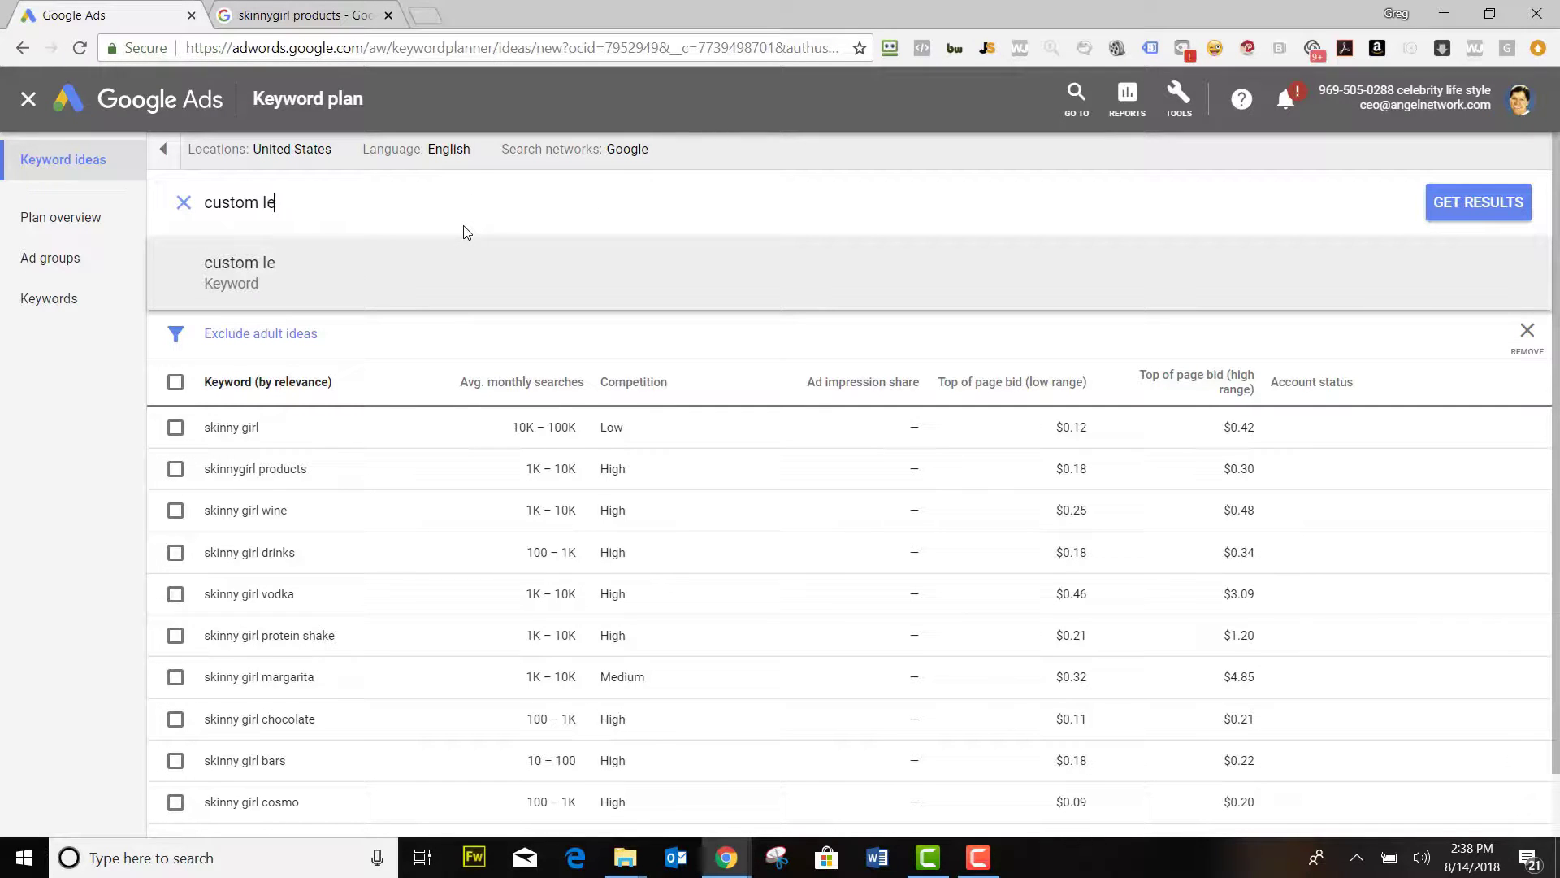
pyautogui.write('ggings')
pyautogui.press('Return')
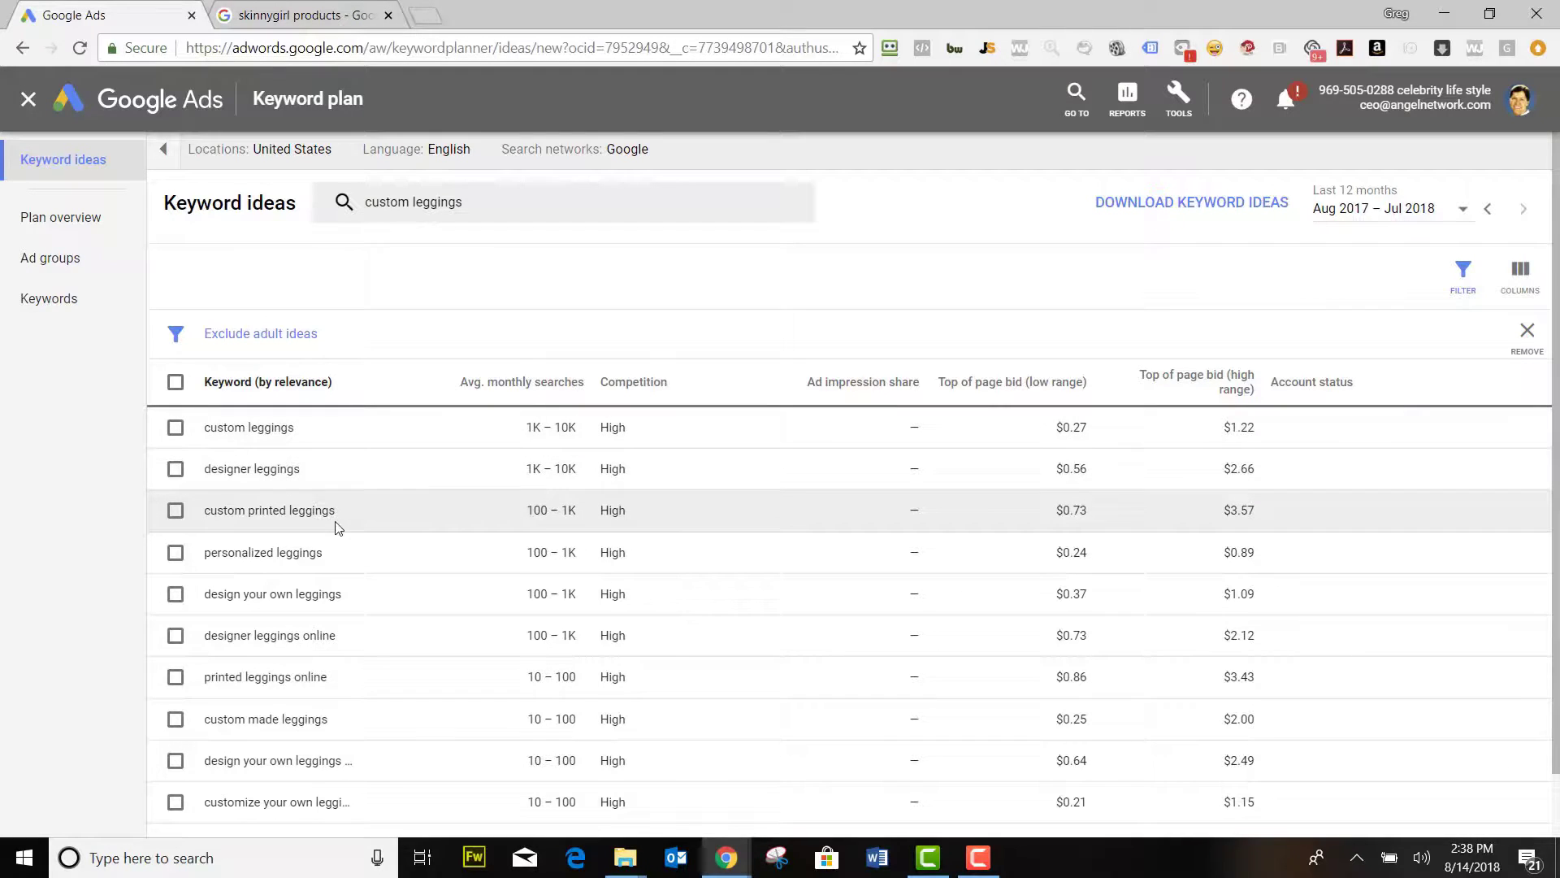
# Step: Run a Google search for the keyword idea "custom printed leggings" straight from the ideas list
pyautogui.moveTo(336, 510); pyautogui.dragTo(208, 510)
pyautogui.rightClick(208, 510)
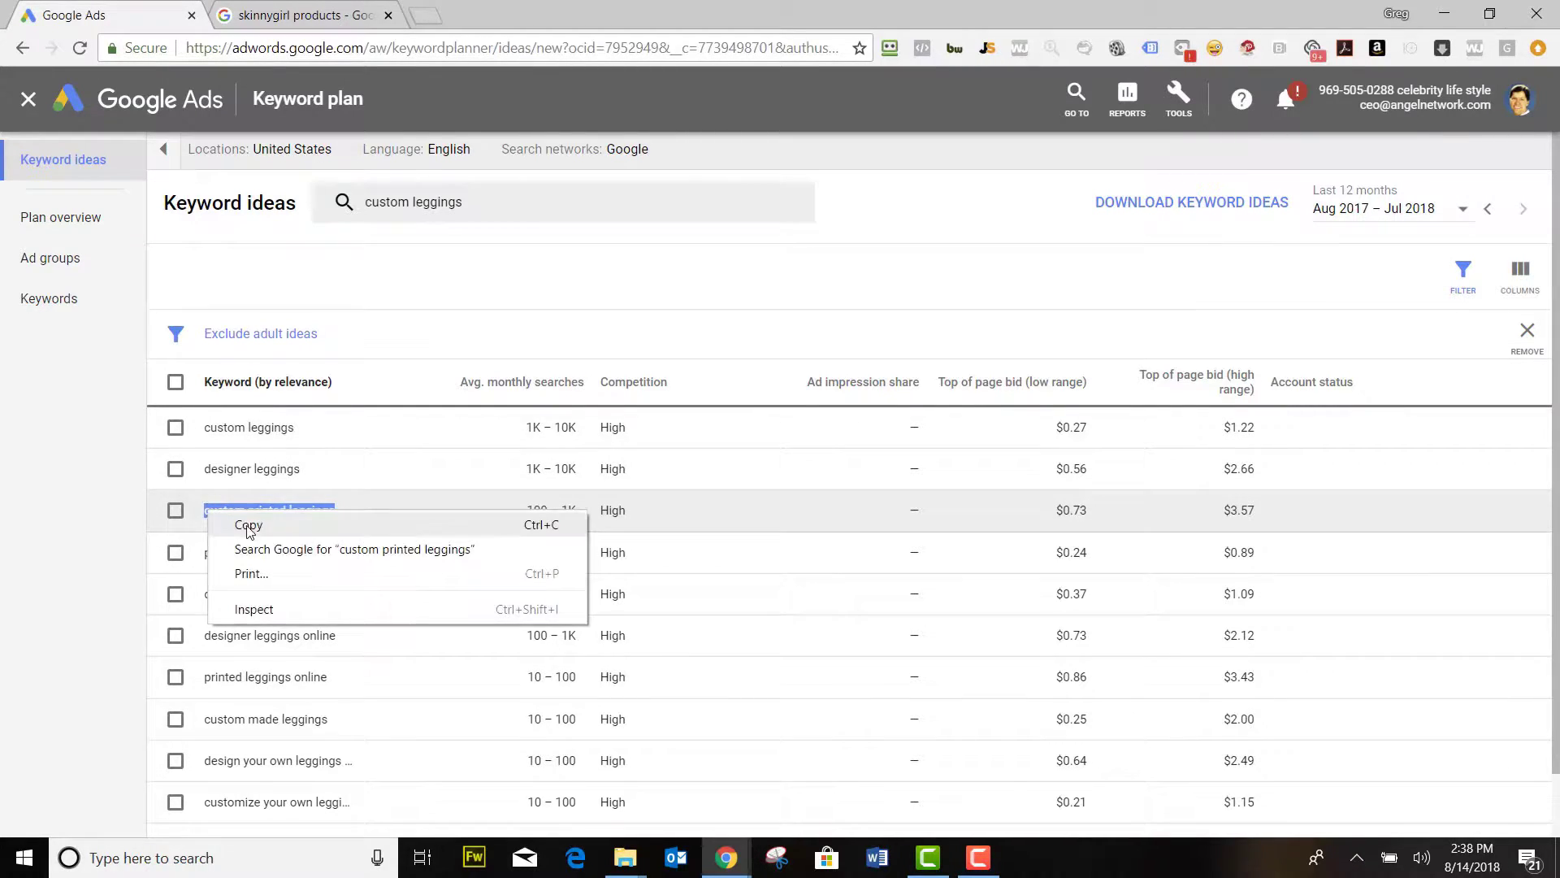
pyautogui.click(309, 549)
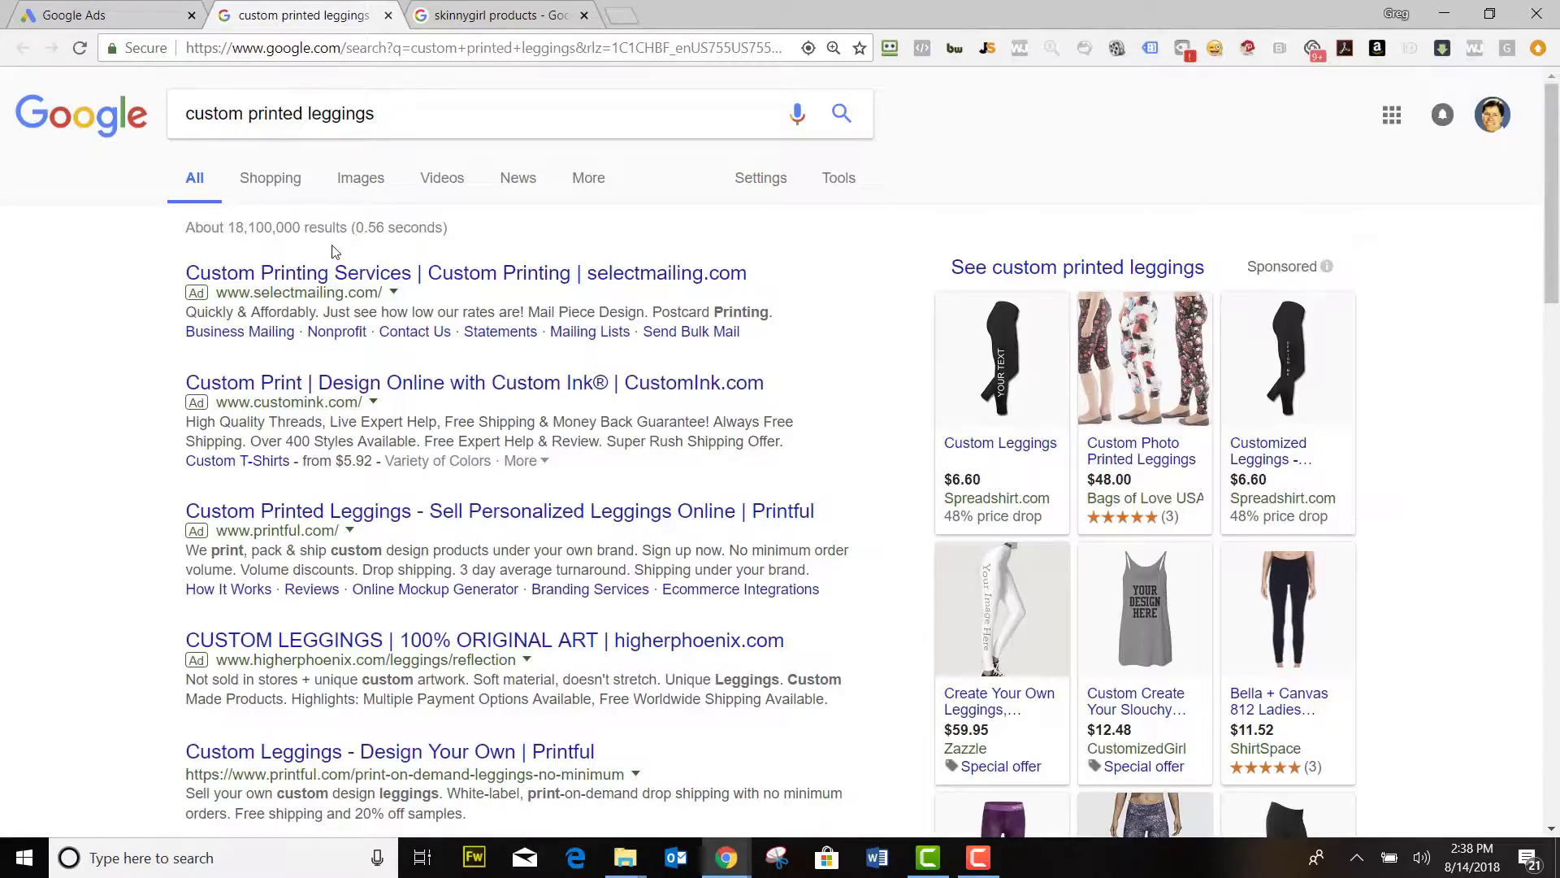
# Step: Examine the ads, sponsored products and organic results for "custom printed leggings", and return to the Keyword Planner ideas
pyautogui.scroll(-4, 482, 393)
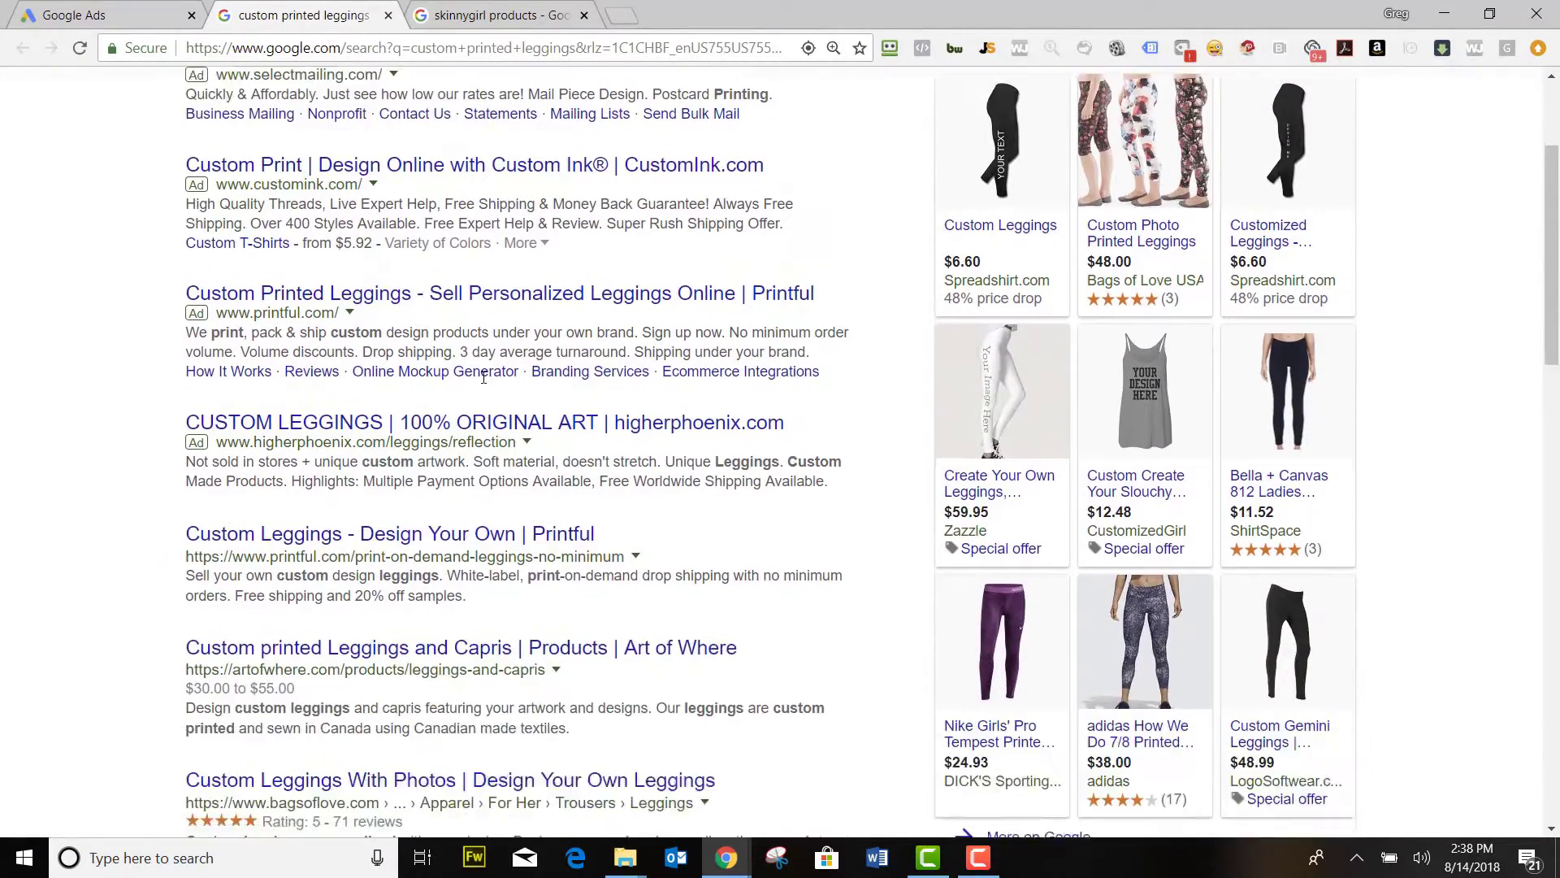
pyautogui.scroll(-4, 482, 392)
pyautogui.scroll(8, 509, 404)
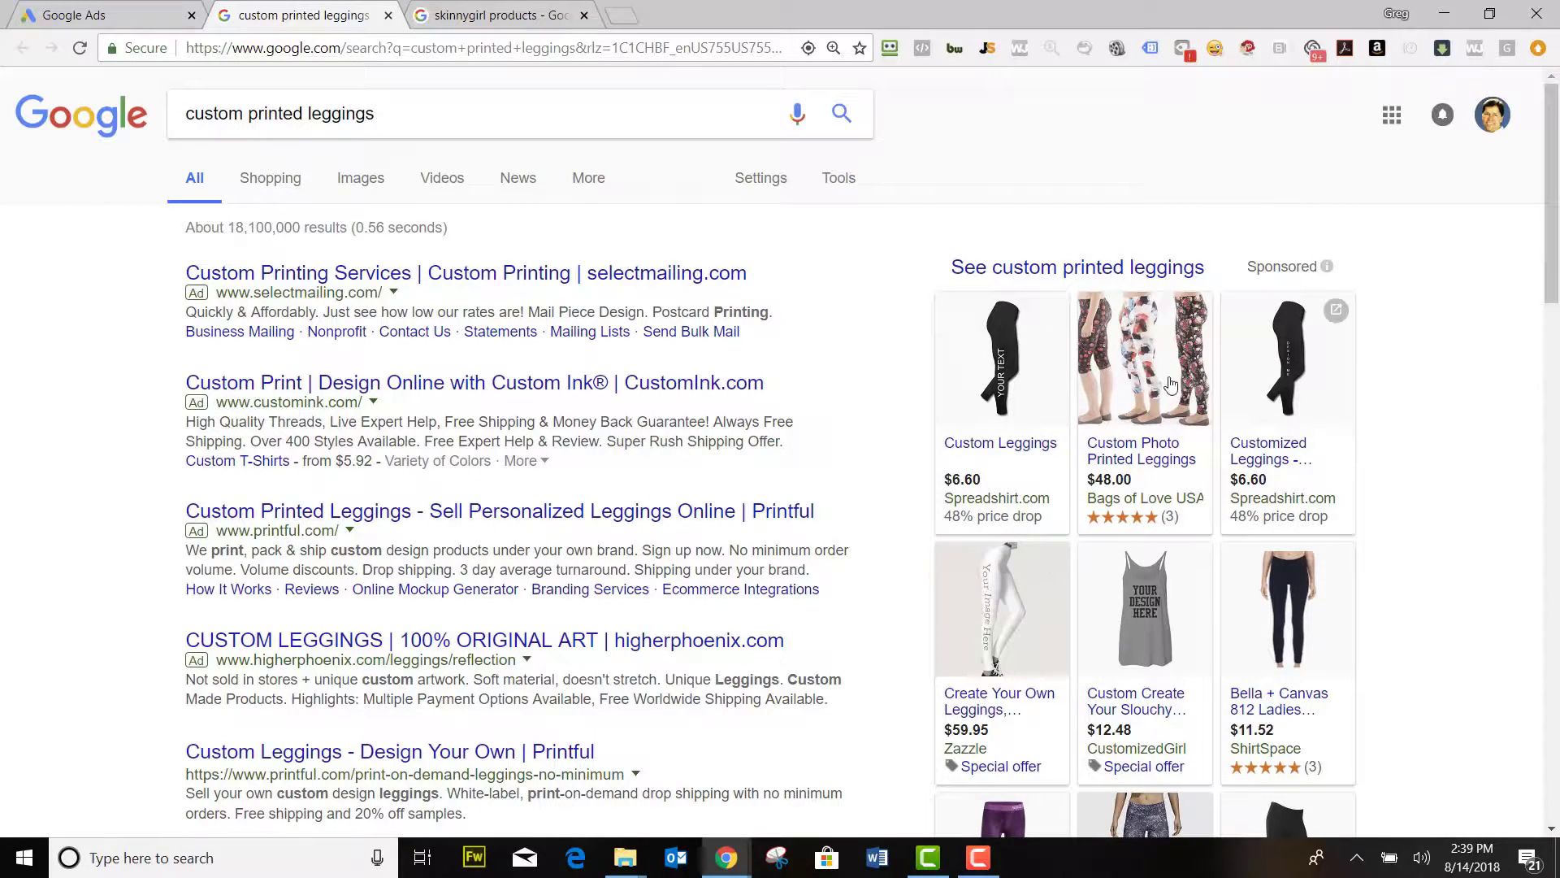
pyautogui.scroll(-1, 1148, 434)
pyautogui.scroll(-2, 1148, 435)
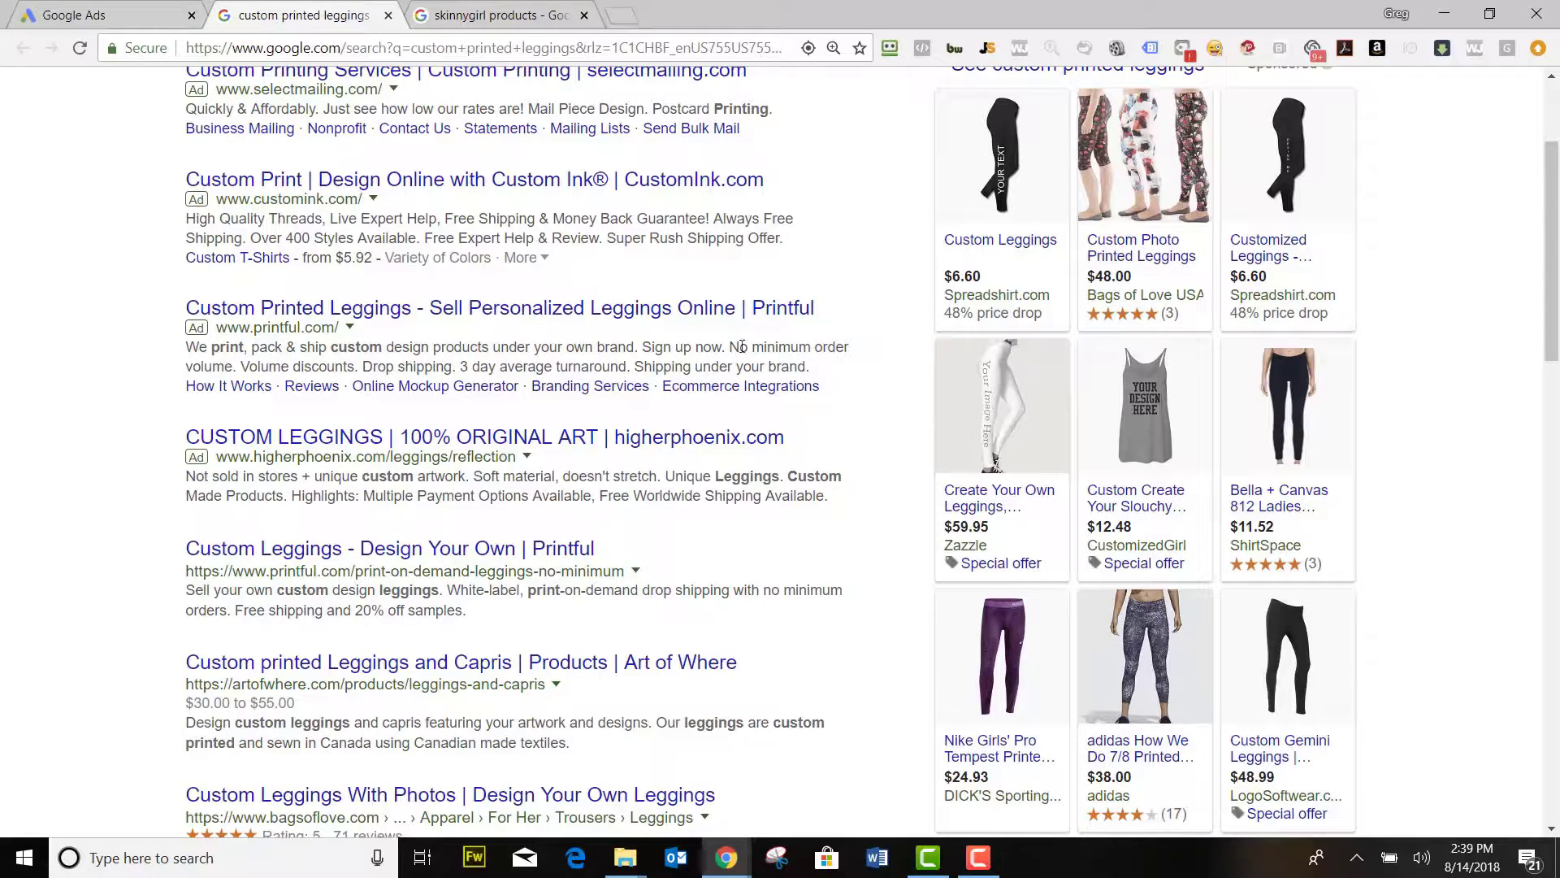
pyautogui.scroll(-1, 621, 341)
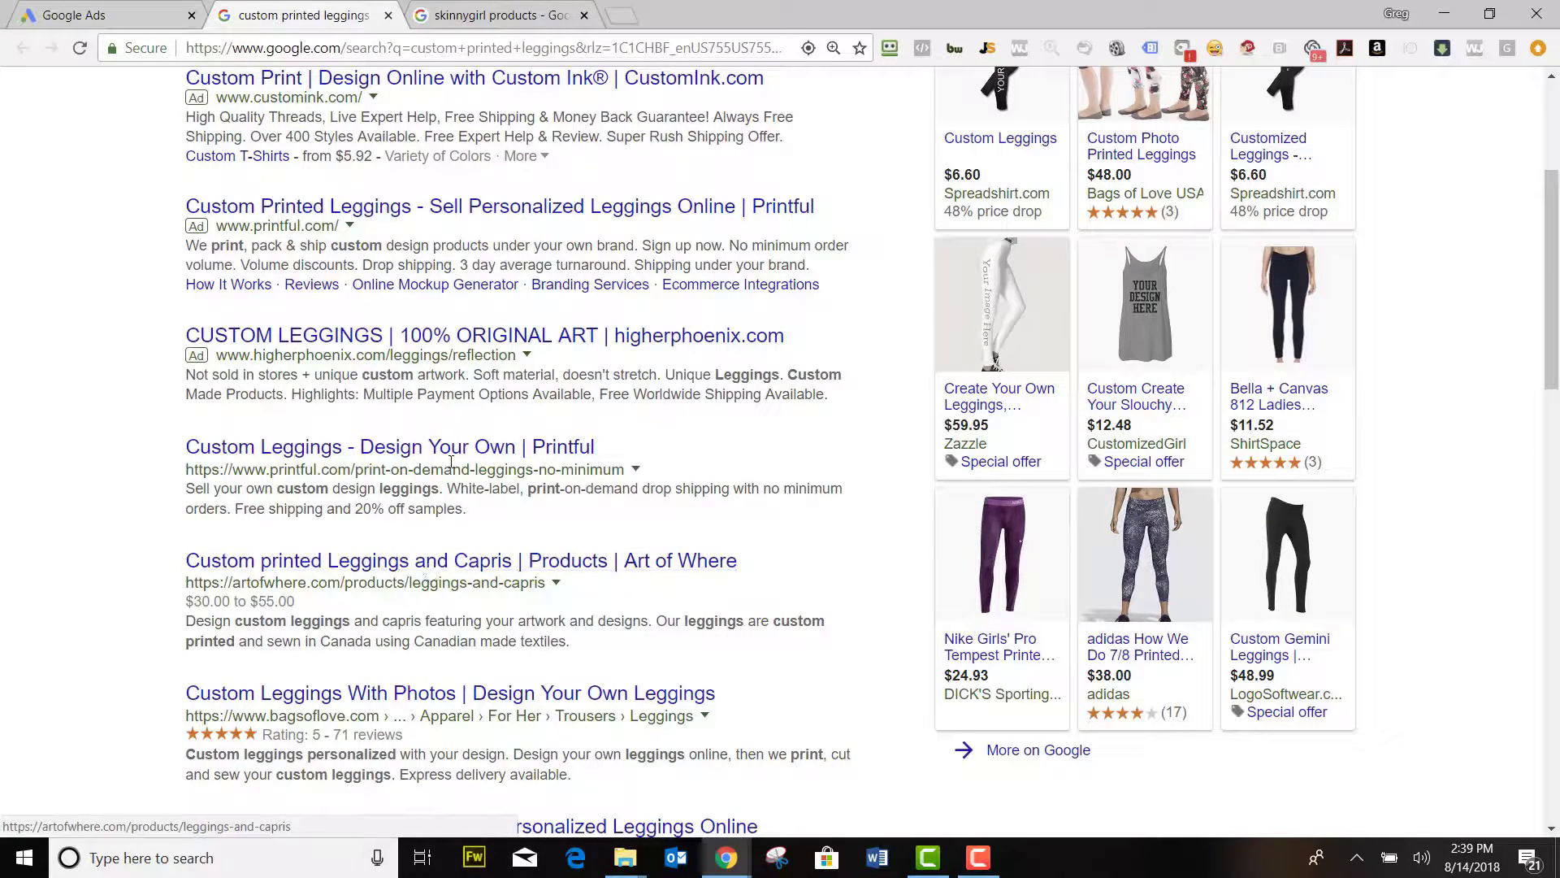
pyautogui.scroll(3, 457, 459)
pyautogui.hotkey('ctrl', 'shift', 'Tab')
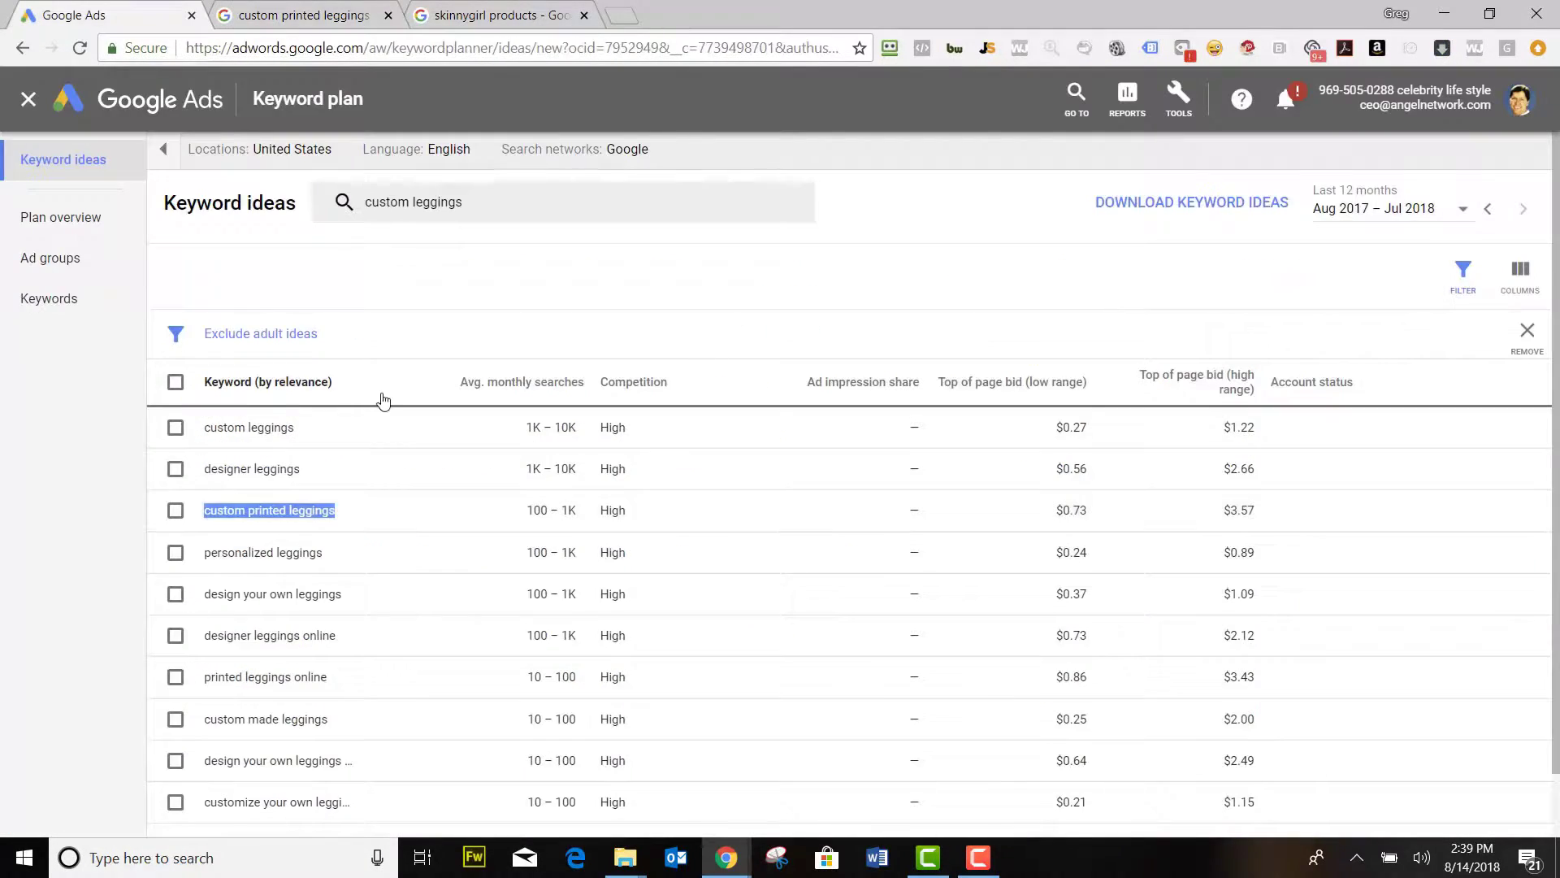